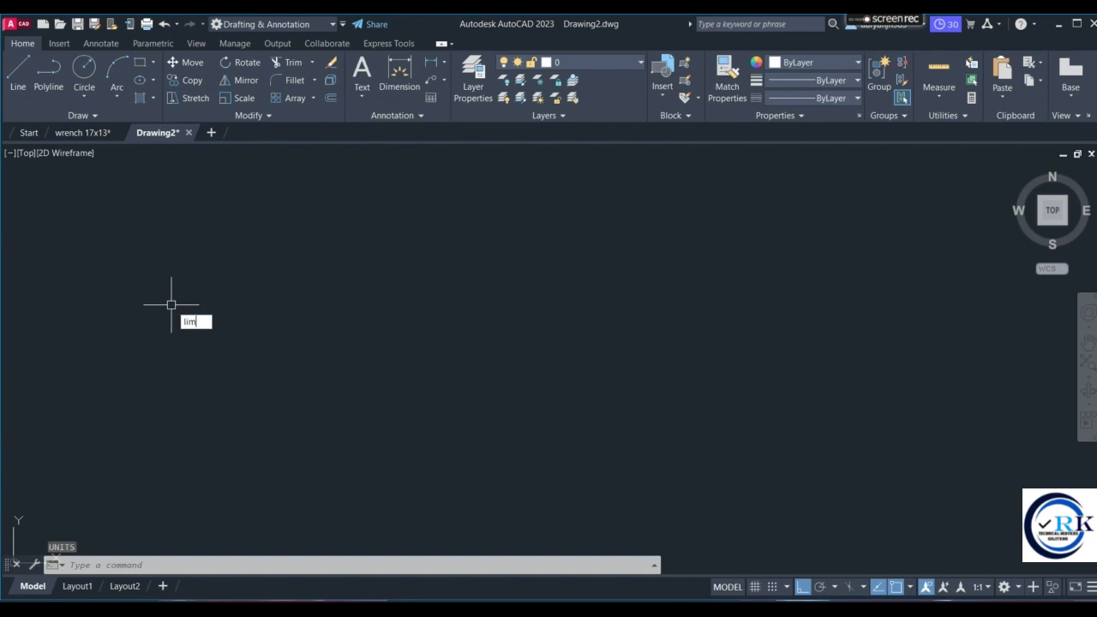
Set the model space limits from 0,0 to 100,100 and fit the whole drawing area in view.
key("Return")
type("0,0")
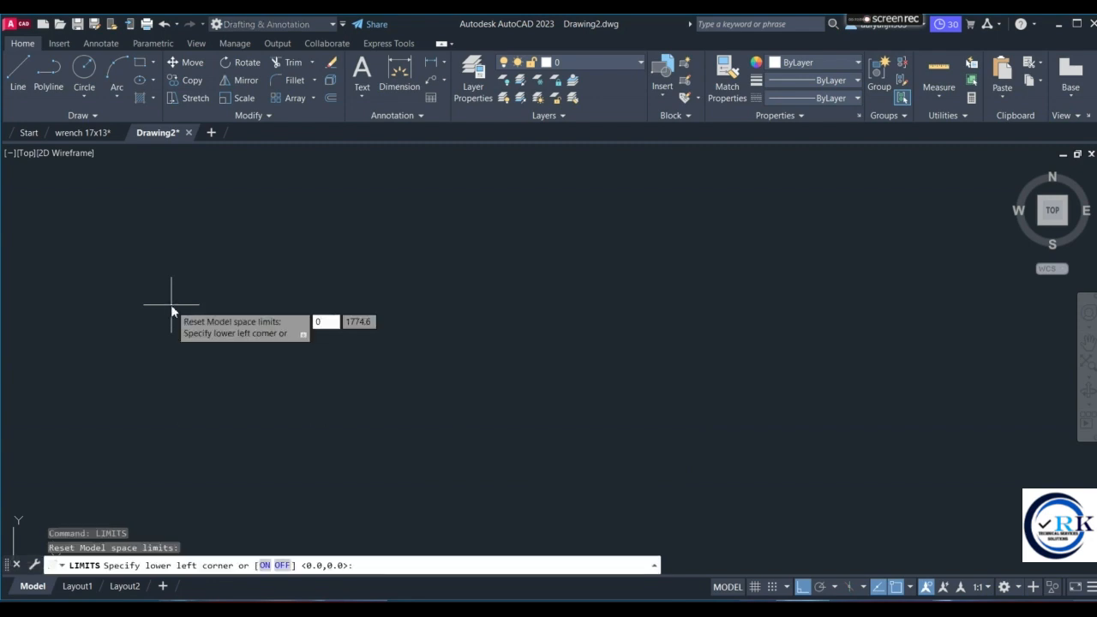
key("Return")
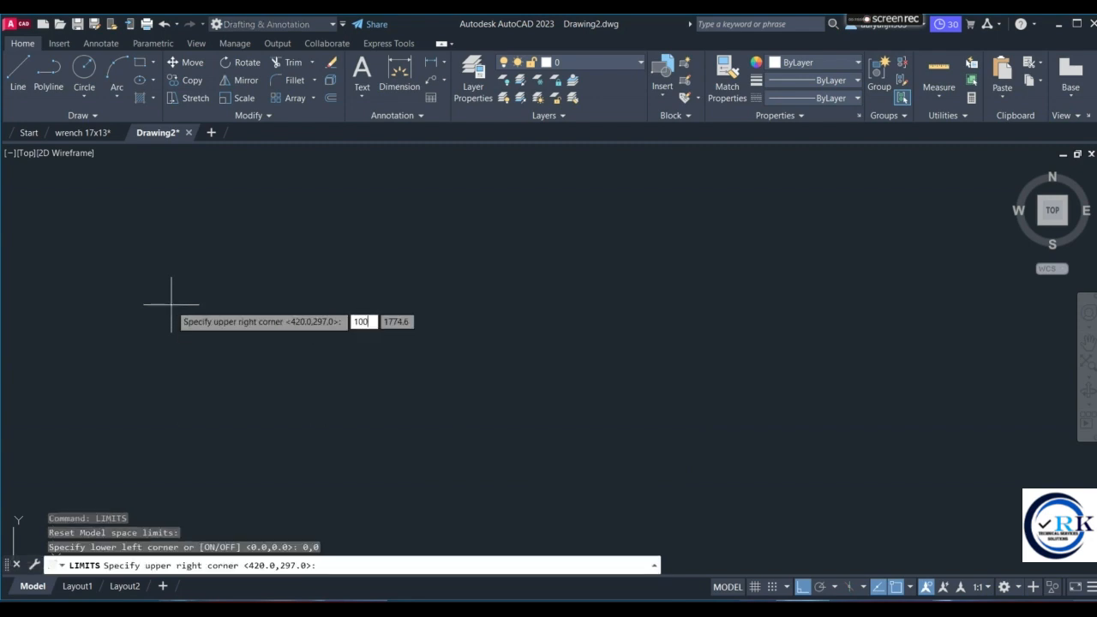
type("100,100")
key("Return")
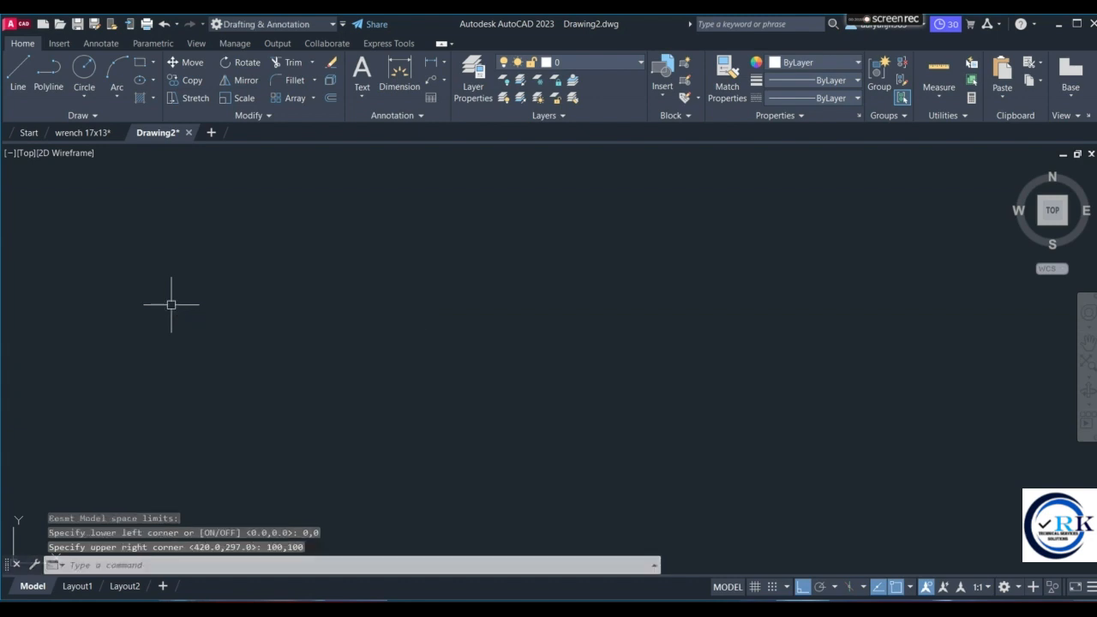
type("z")
key("Return")
type("a")
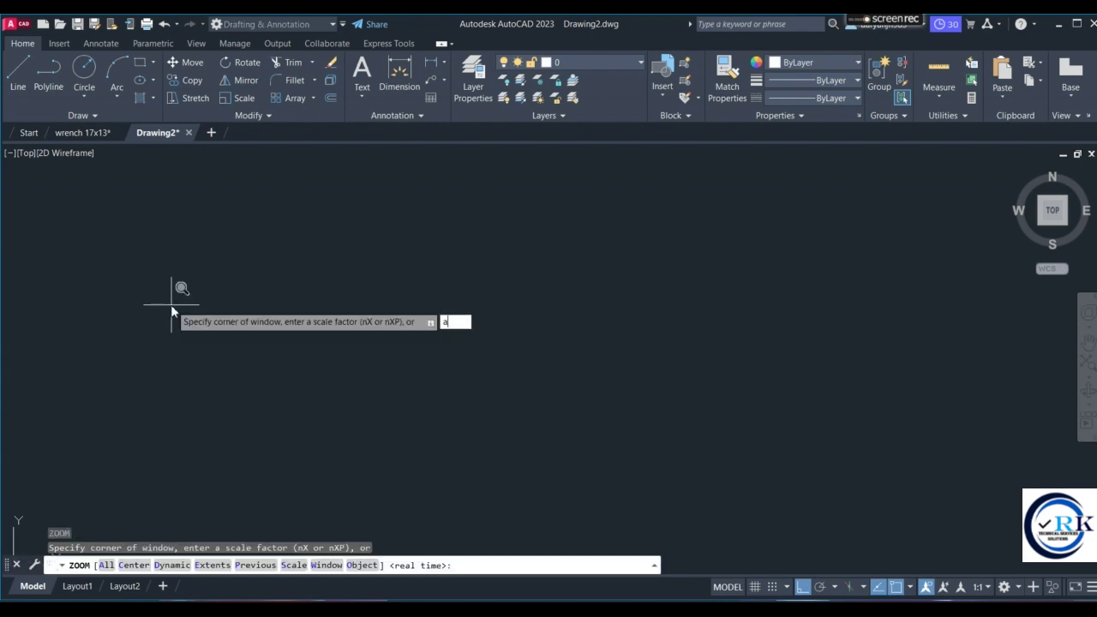
key("Return")
Draw a circle of radius 16 in the upper-left part of the empty drawing.
left_click(82, 70)
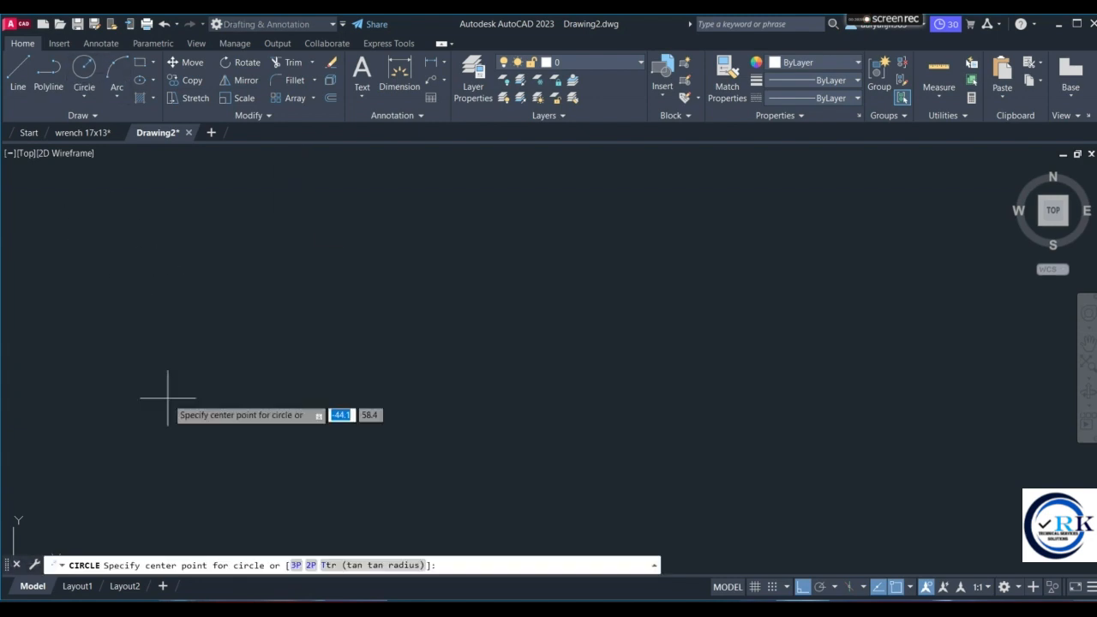
left_click(149, 265)
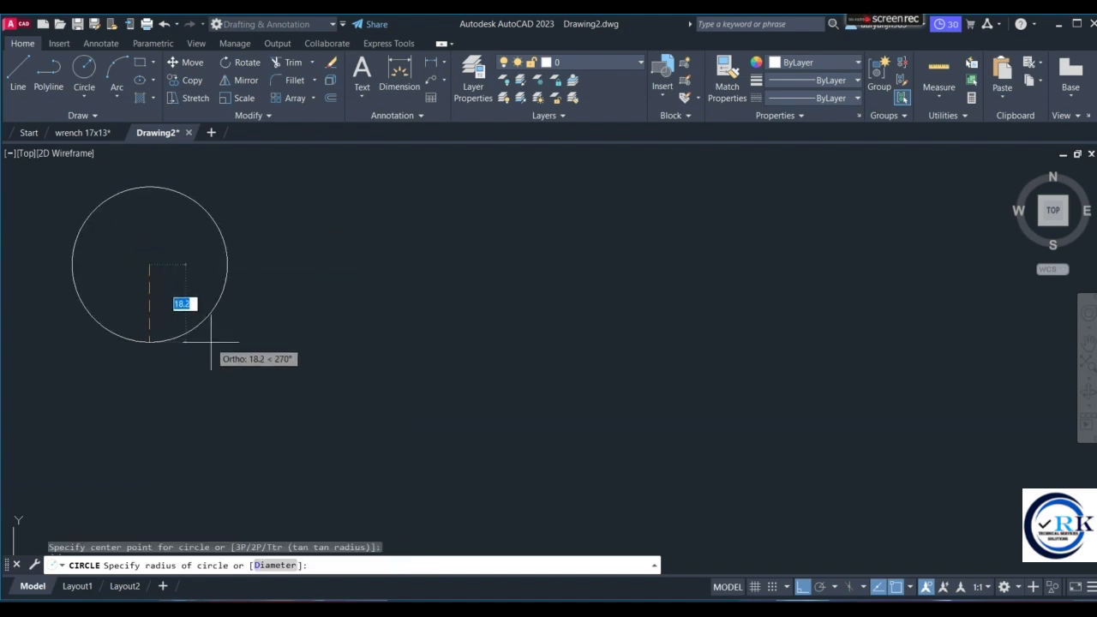
type("16")
key("Return")
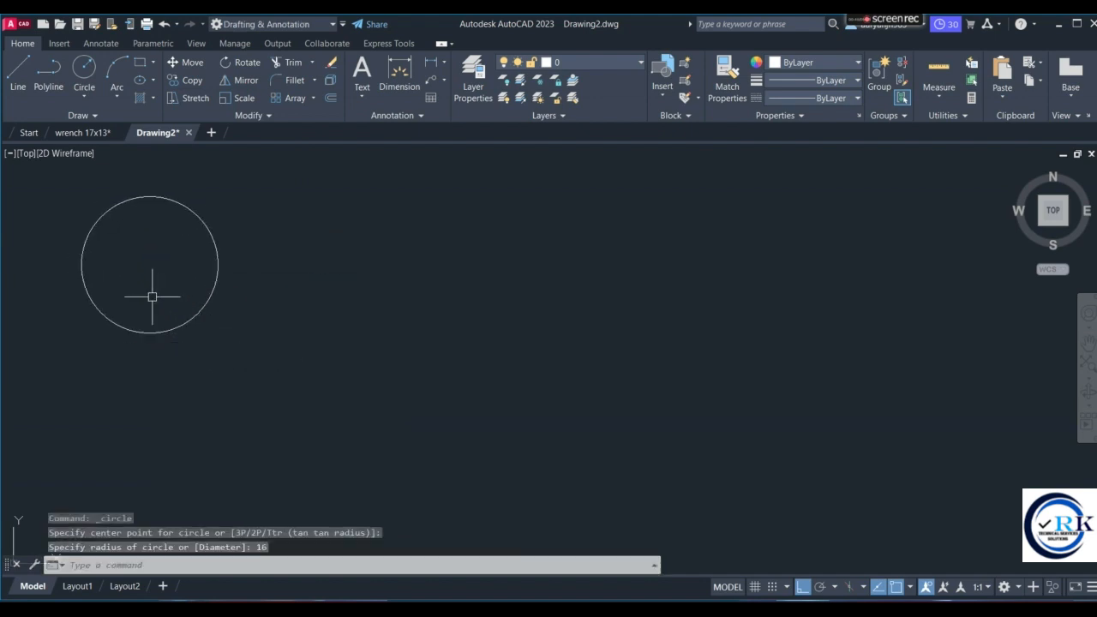
key("Return")
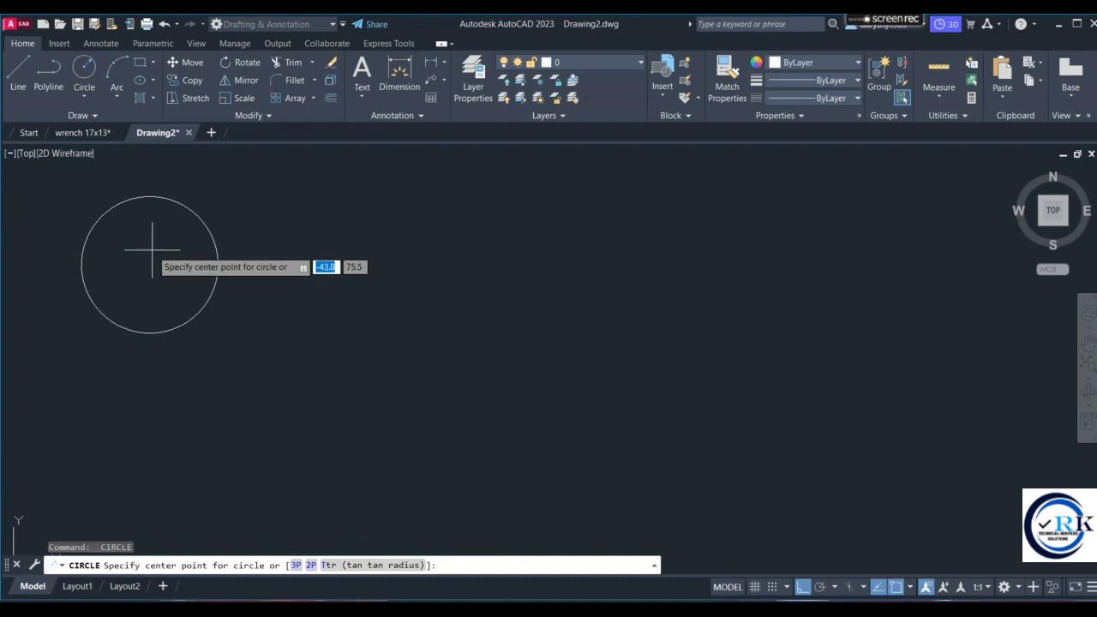
left_click(141, 250)
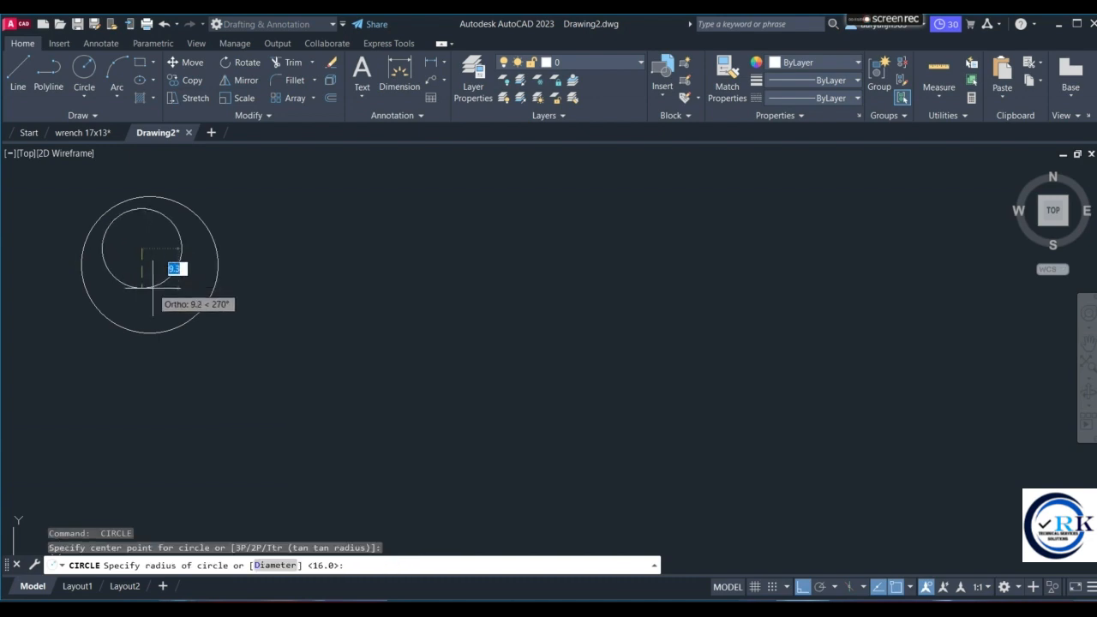
left_click(153, 291)
left_click(154, 291)
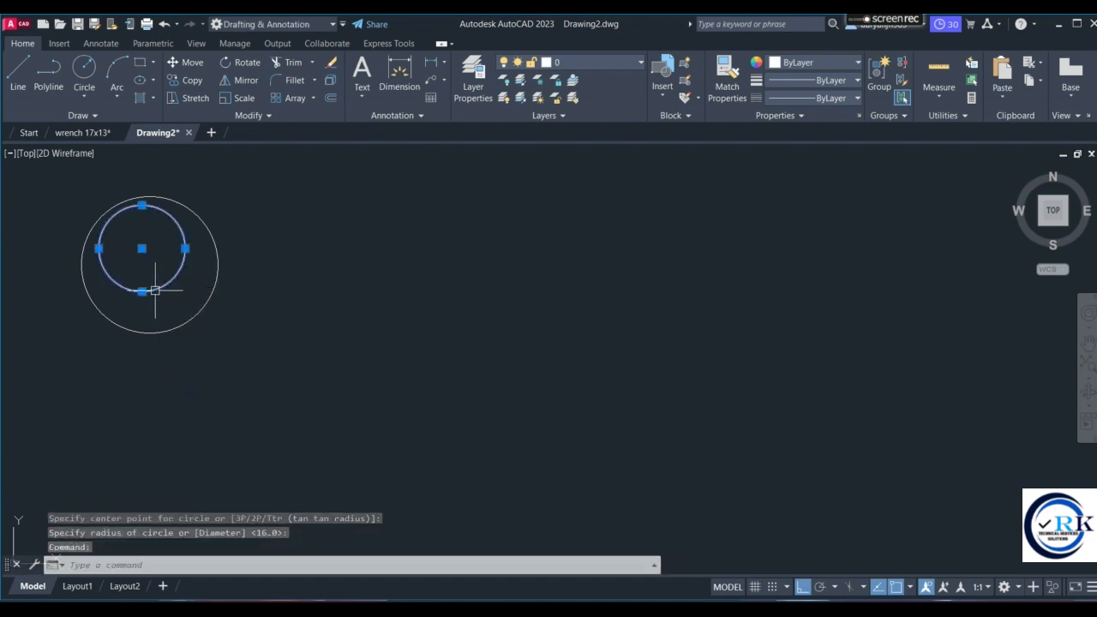
key("Delete")
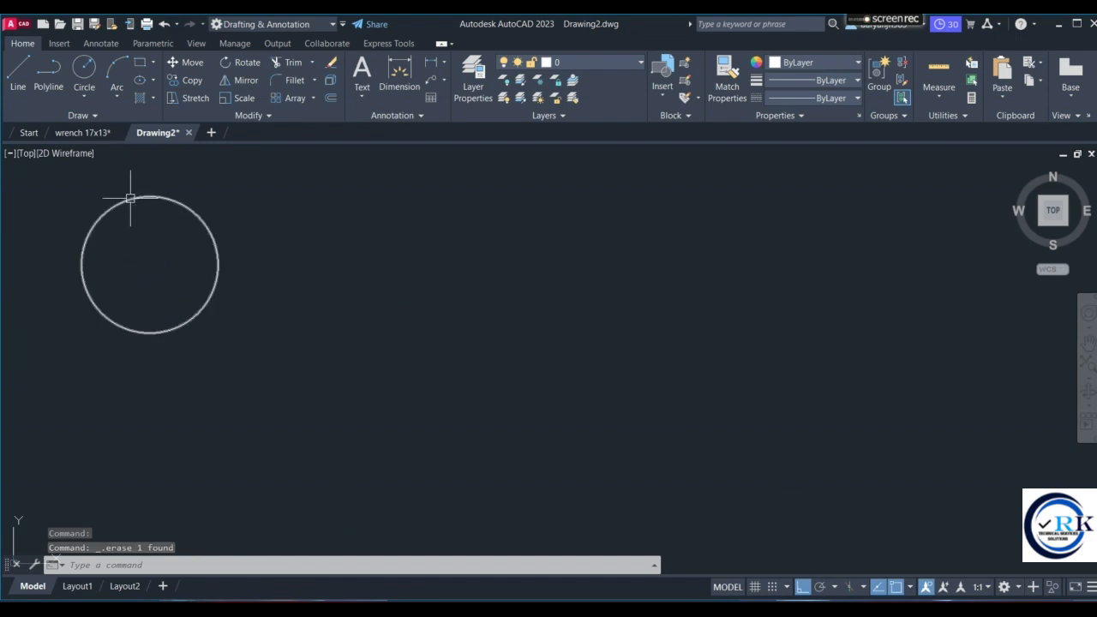
Enable the Geometric Center, Node, Quadrant, Insertion and Perpendicular object snaps and draw a radius 13 circle concentric with the existing circle.
left_click(84, 69)
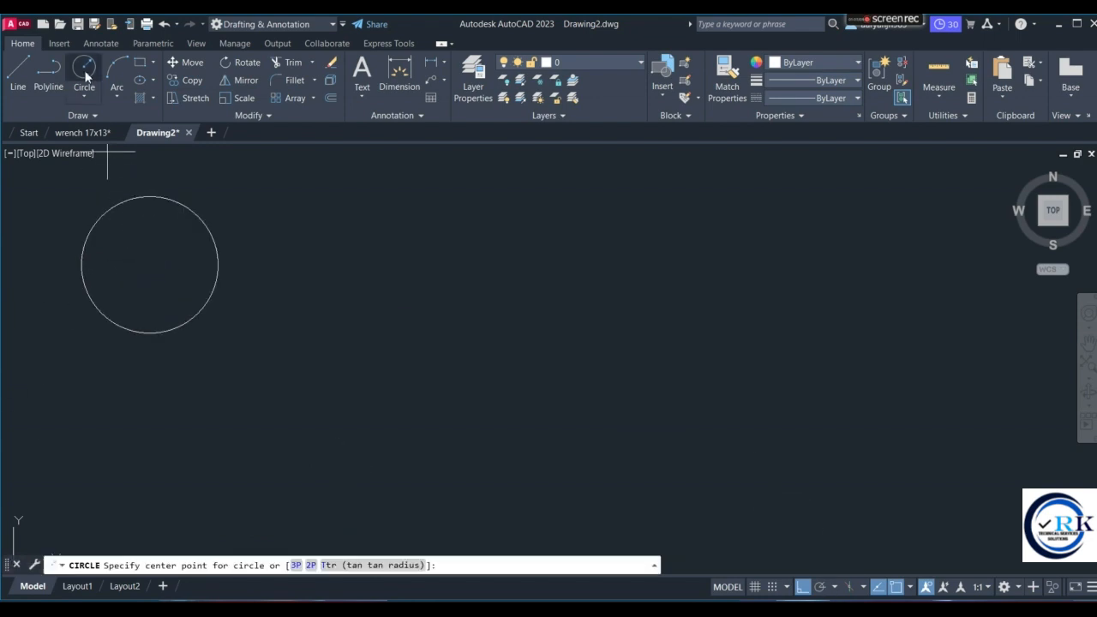
left_click(851, 592)
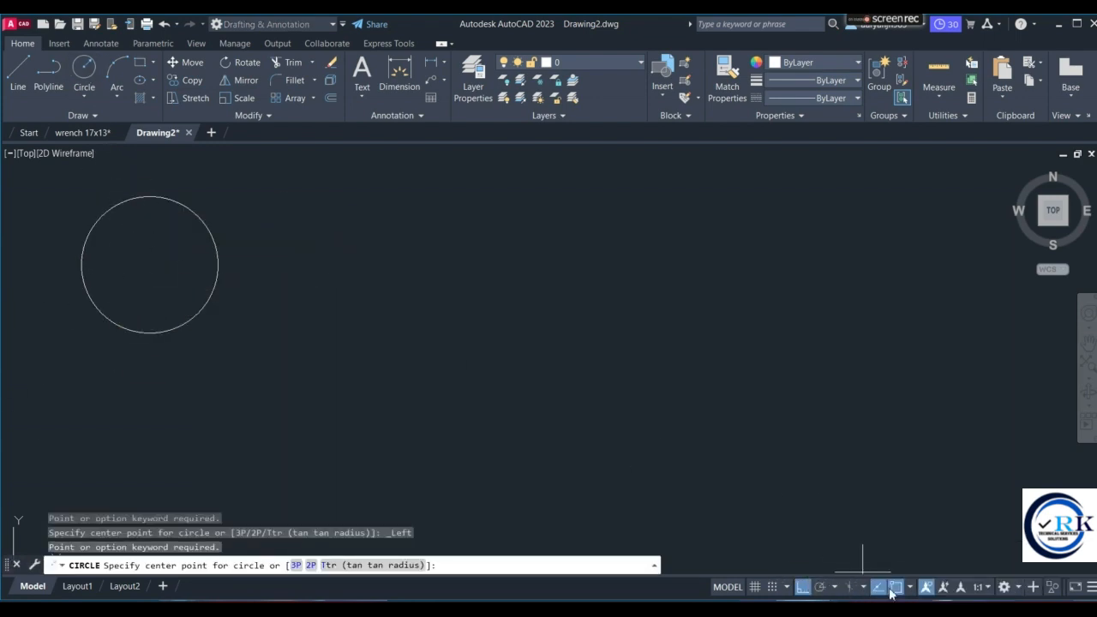
left_click(910, 587)
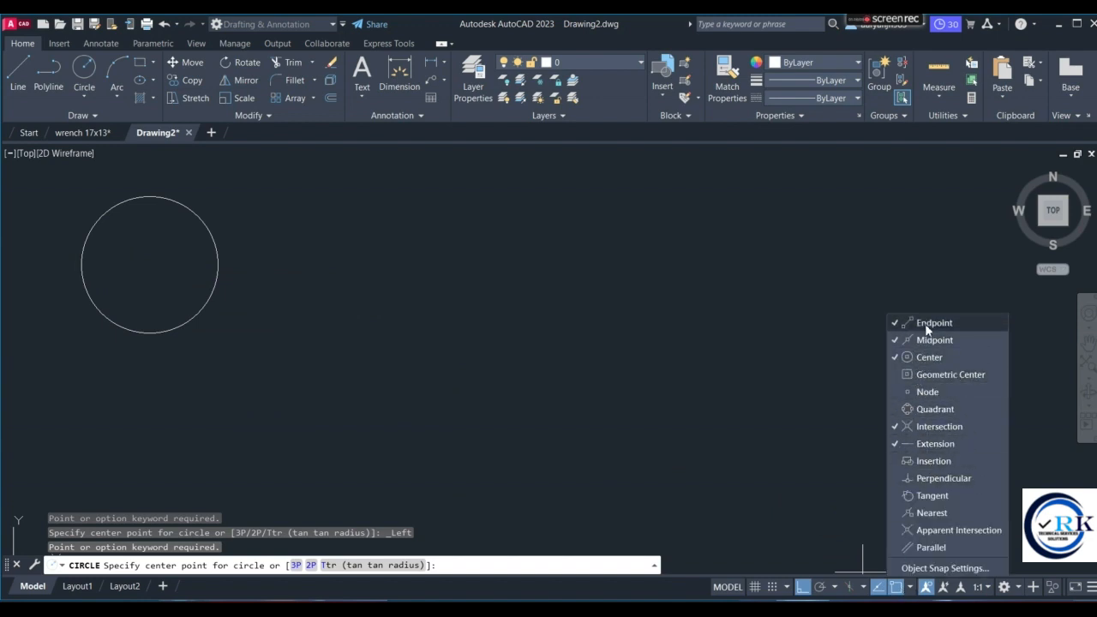
left_click(927, 392)
left_click(914, 409)
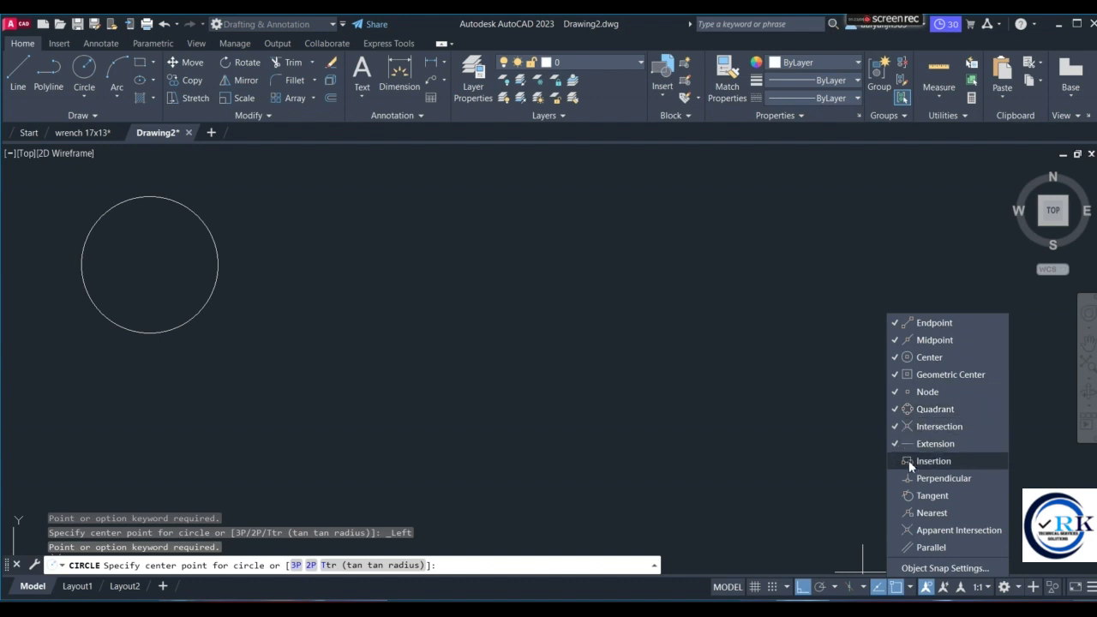
left_click(909, 461)
left_click(908, 478)
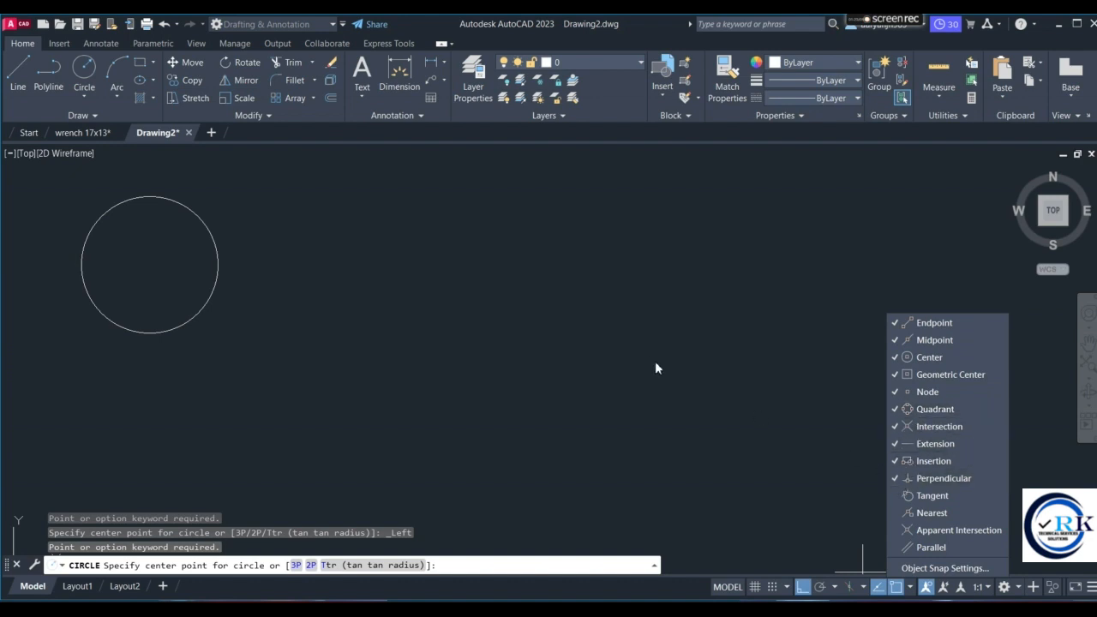
left_click(150, 266)
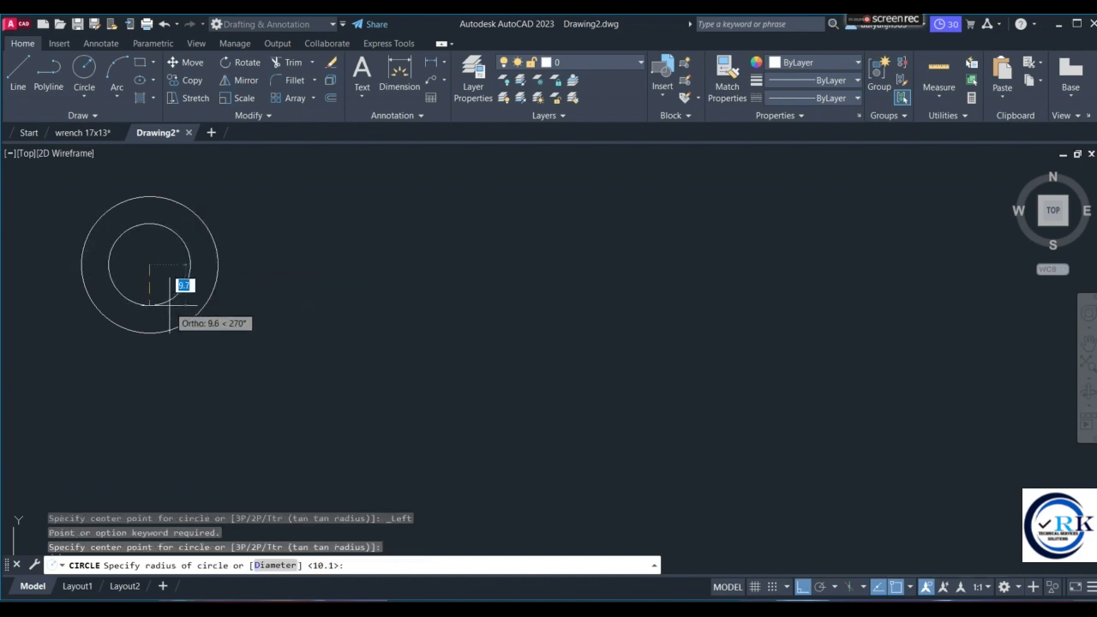
key("Return")
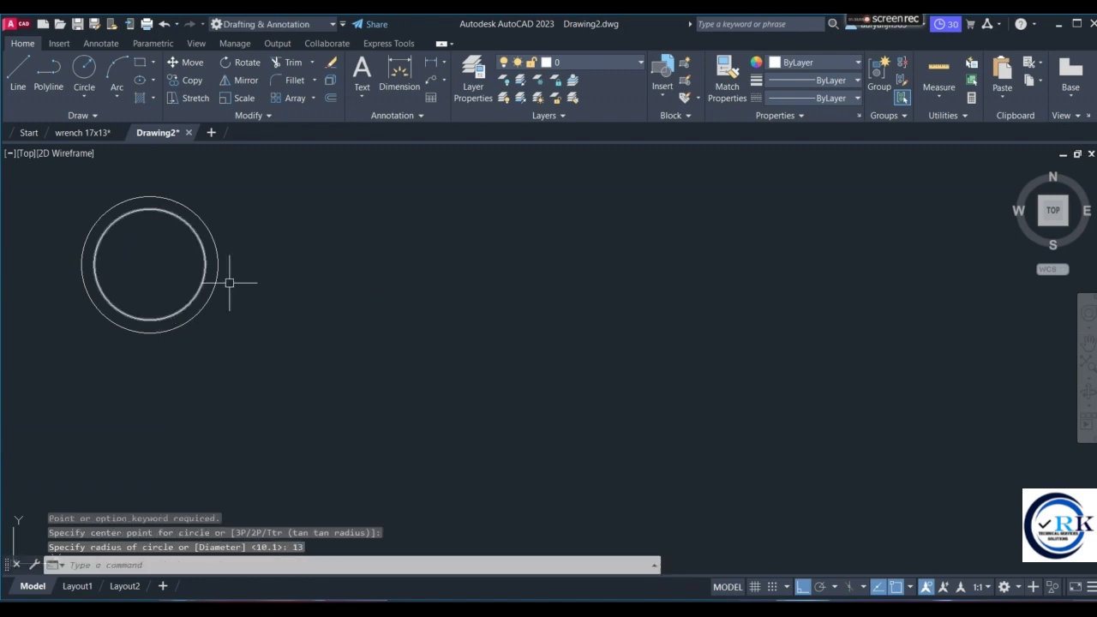
Draw a horizontal line 100 units long to the right from the centre of the concentric circles.
left_click(18, 70)
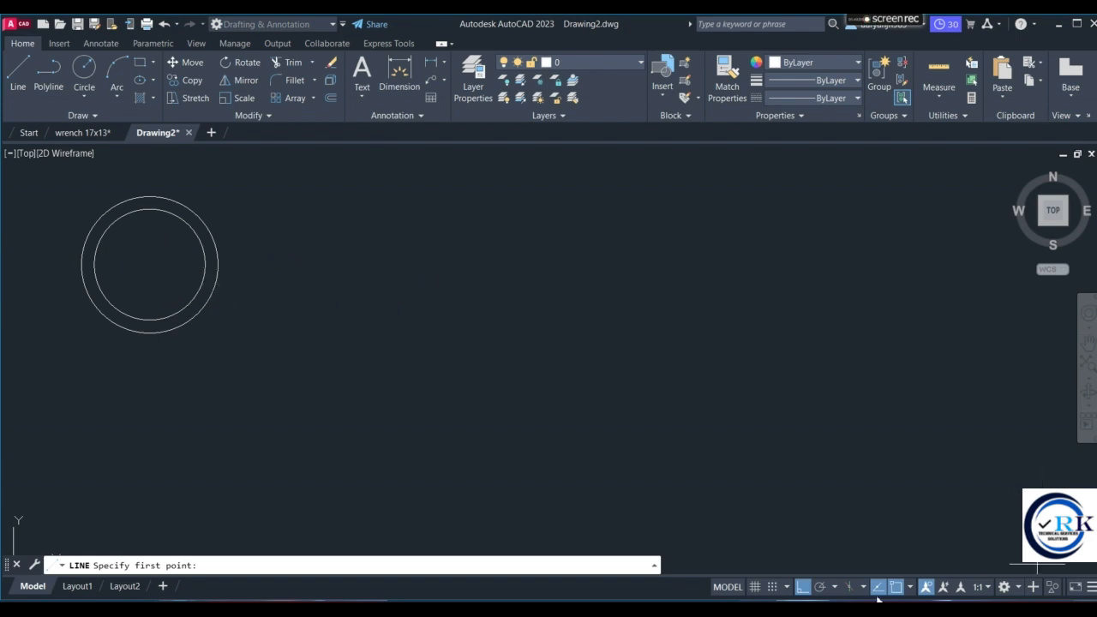
left_click(910, 587)
left_click(923, 355)
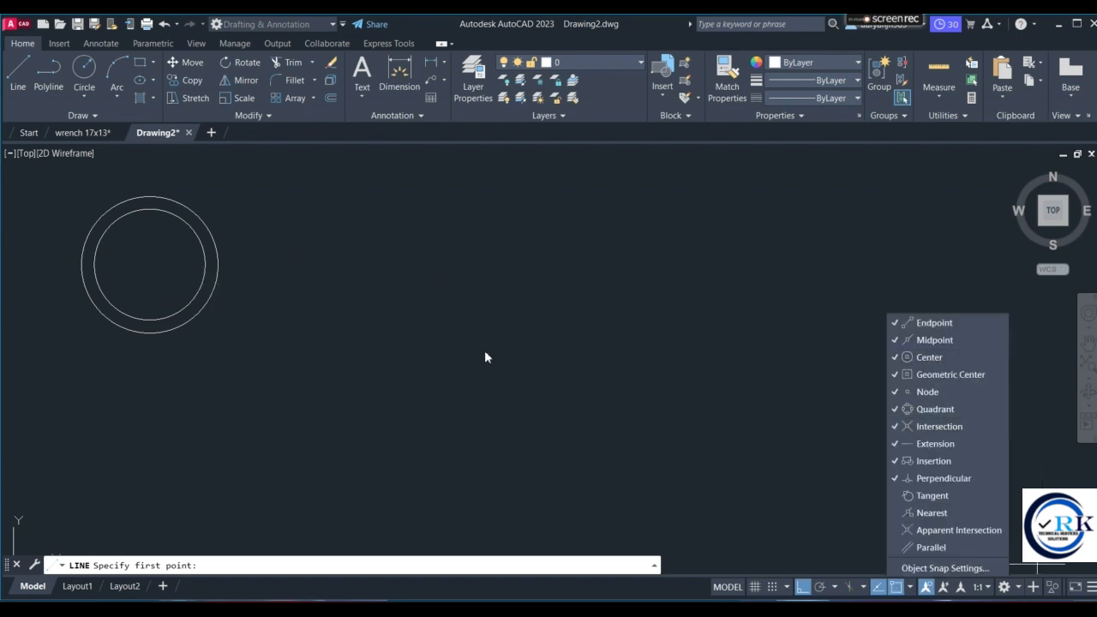
left_click(151, 274)
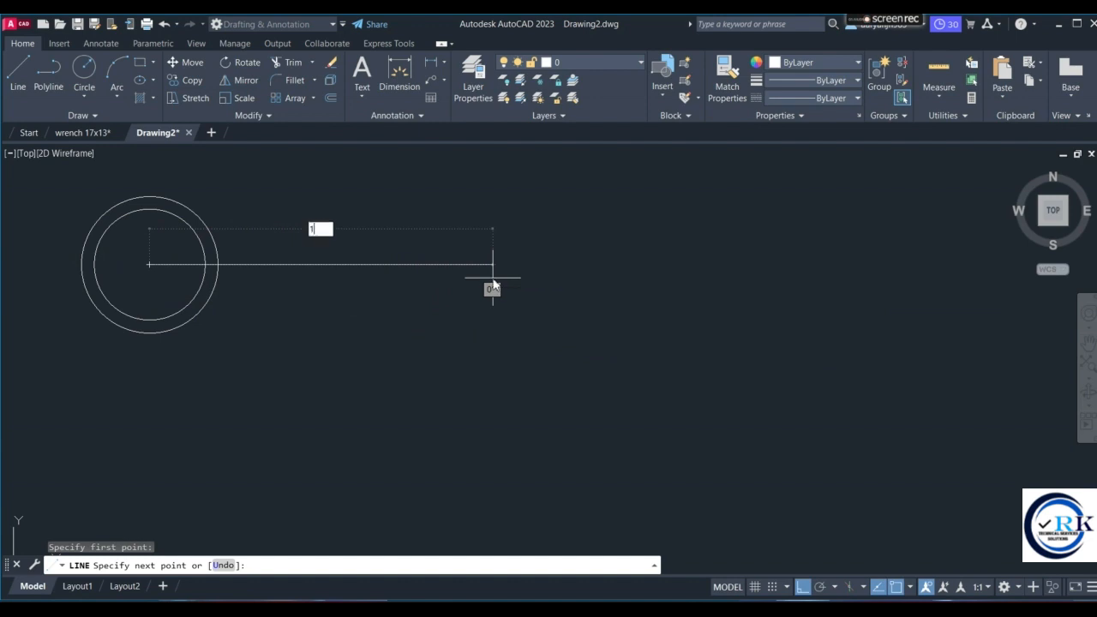
type("100")
key("Return")
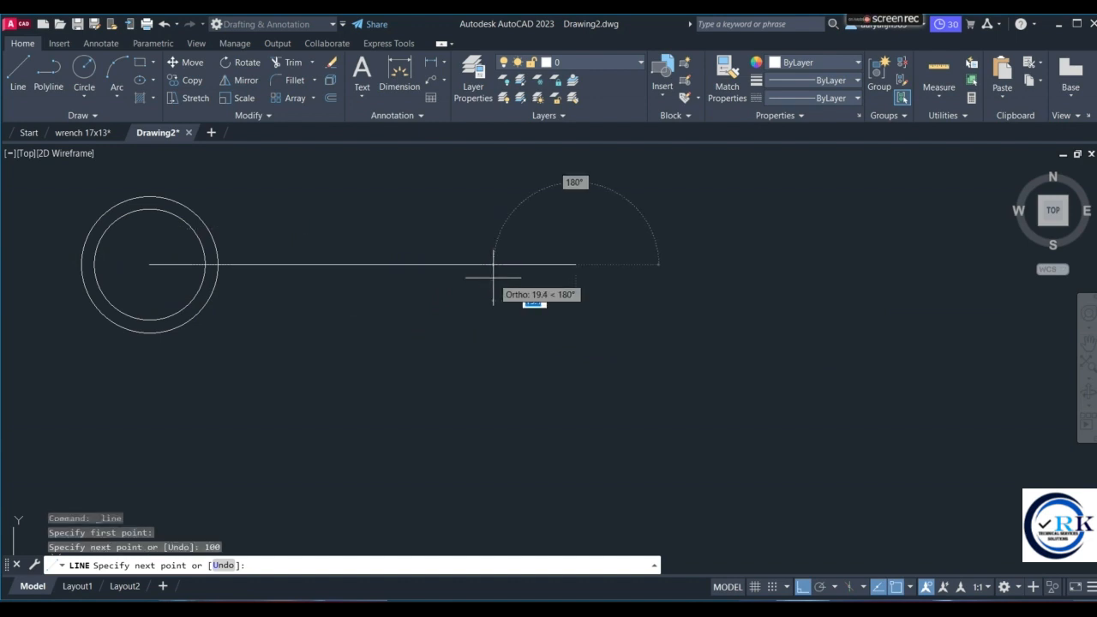
key("Escape")
Draw a circle of radius 15 centred on the right end of the horizontal line.
left_click(94, 77)
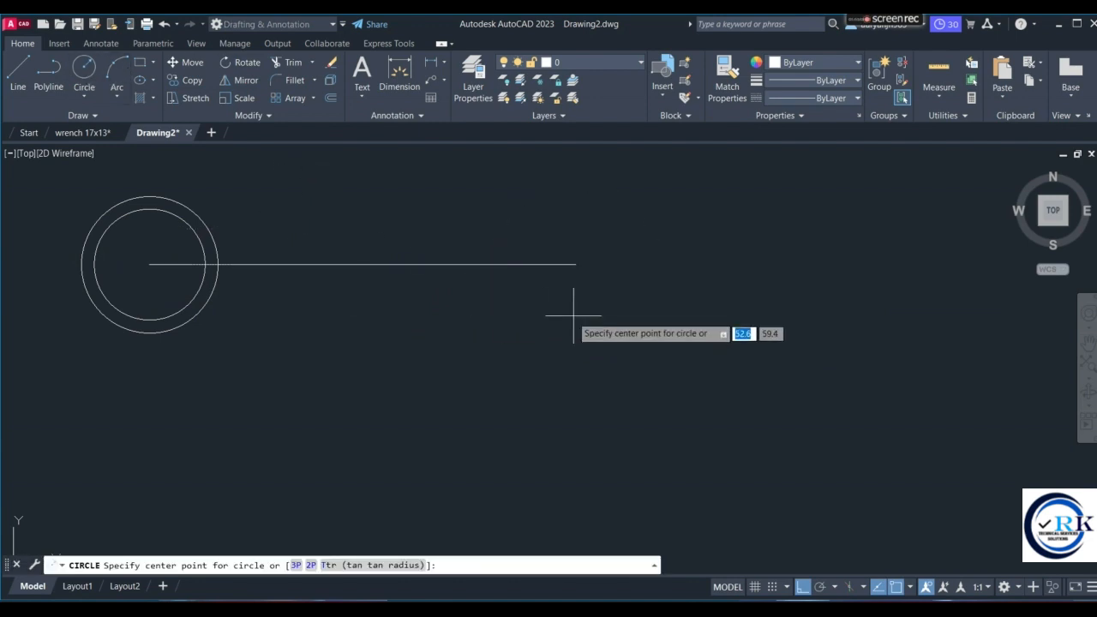
left_click(576, 264)
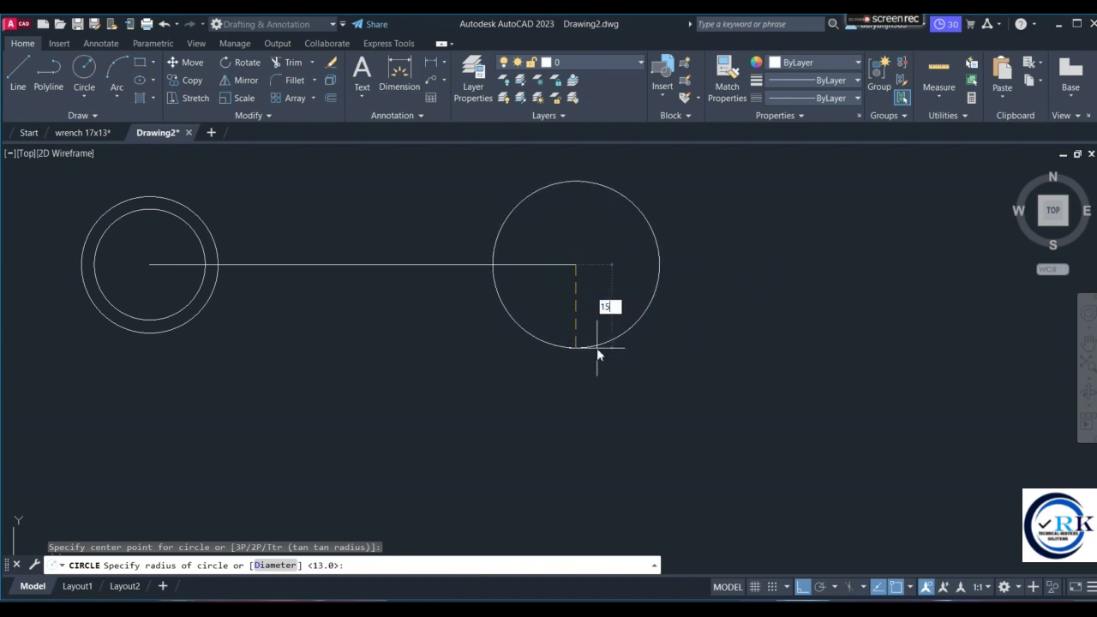
type("15")
key("Return")
Draw a circle of radius 9 concentric with the radius 15 circle at the line's right end.
key("Return")
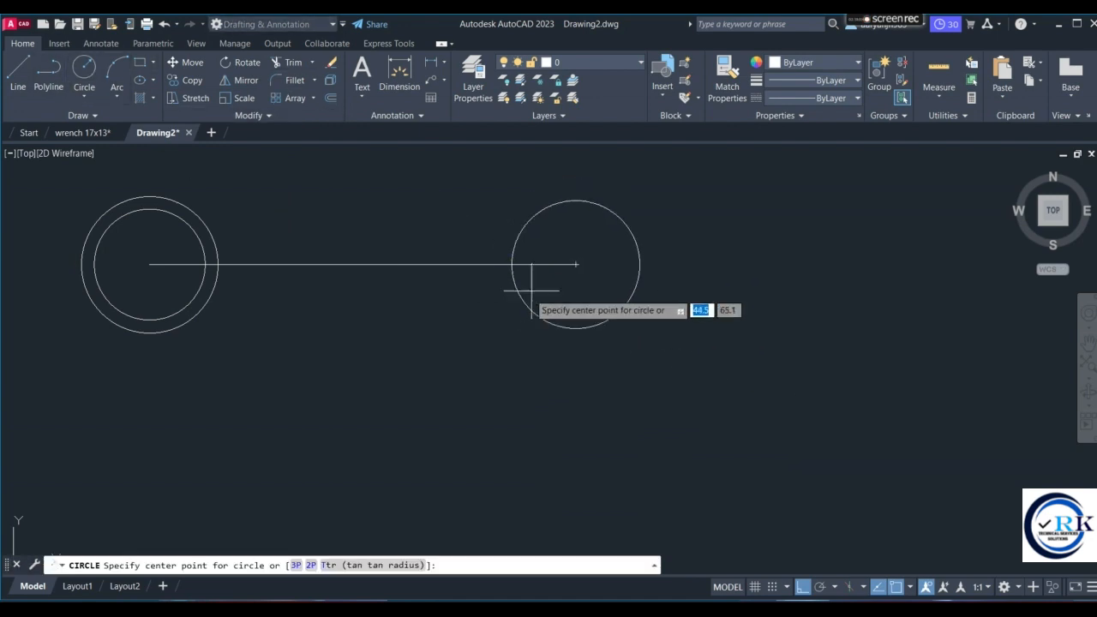
left_click(576, 264)
key("Return")
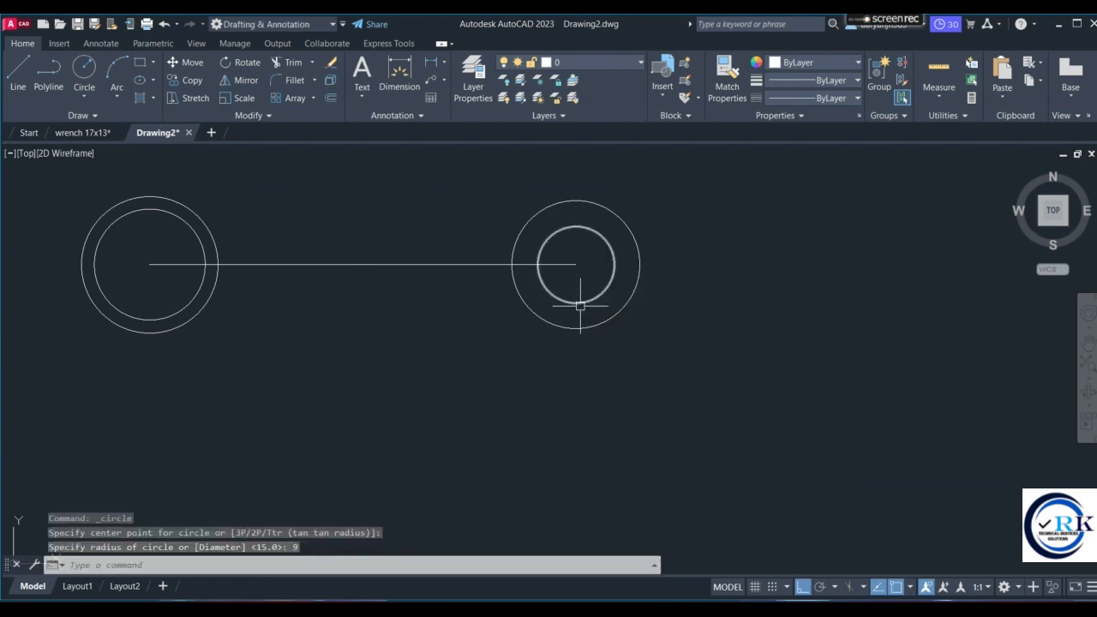
left_click(339, 264)
key("Escape")
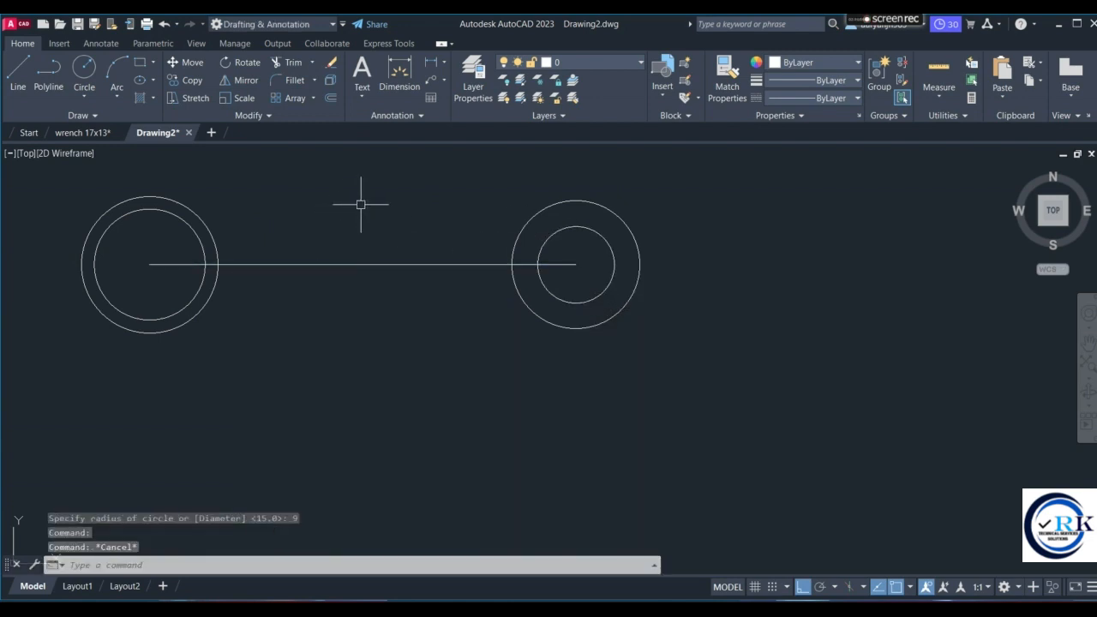
Offset the horizontal line joining the two circle centres upward by 5.5.
type("o")
key("Return")
left_click(363, 265)
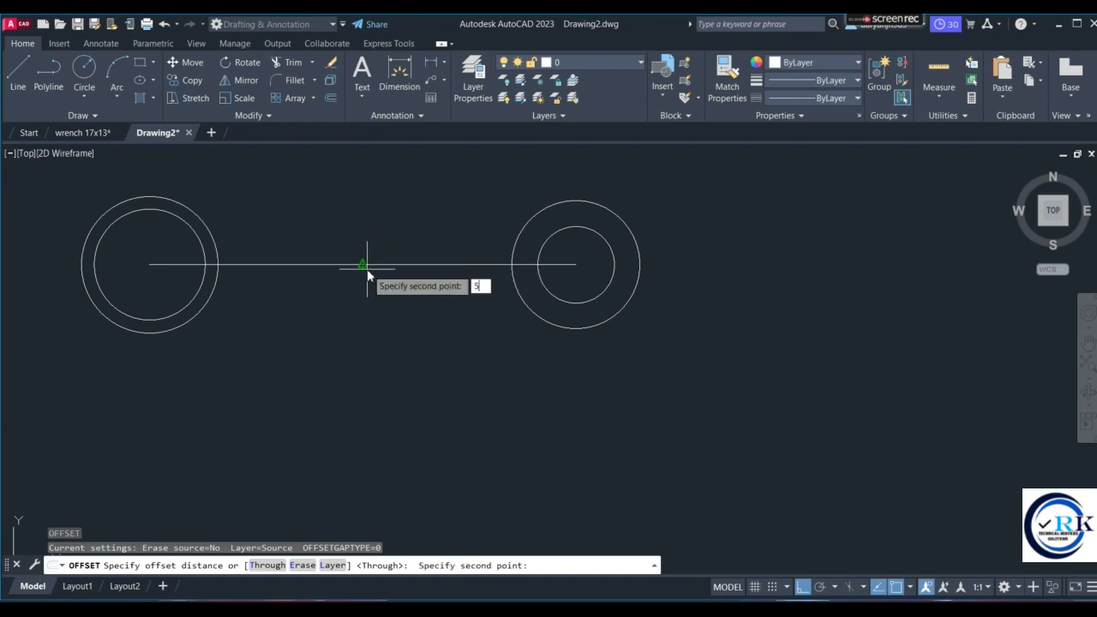
type("5.5")
key("Return")
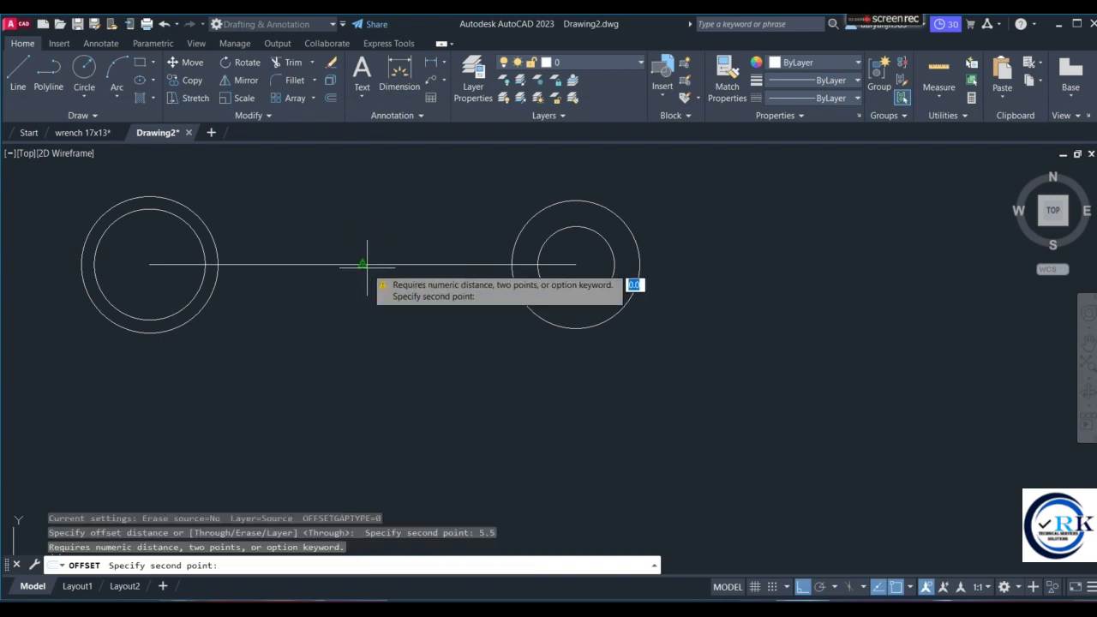
left_click(400, 221)
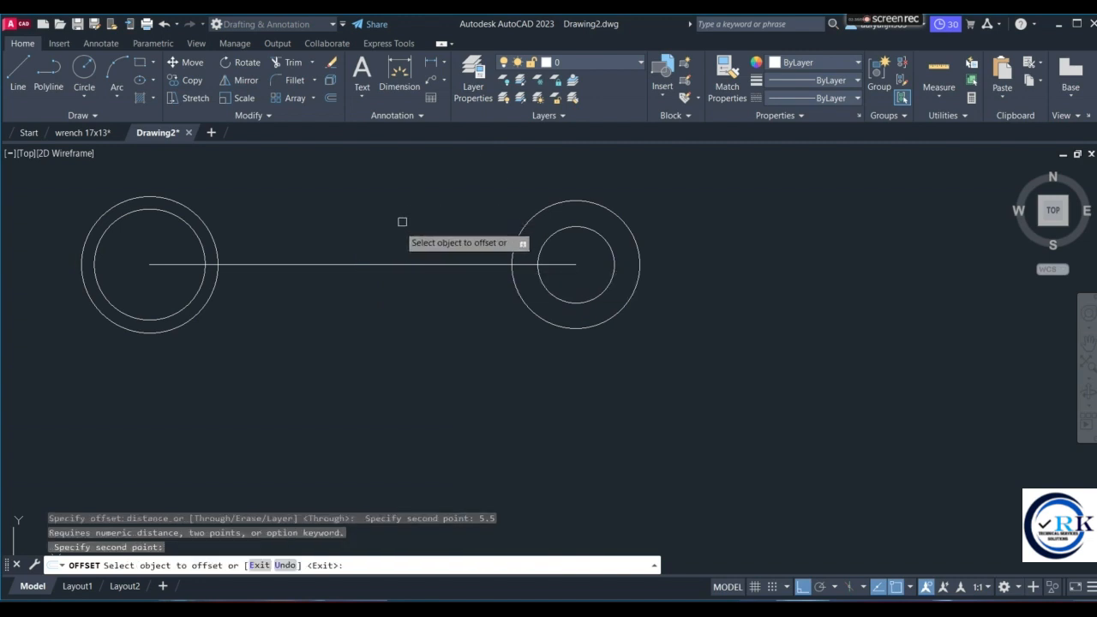
left_click(361, 264)
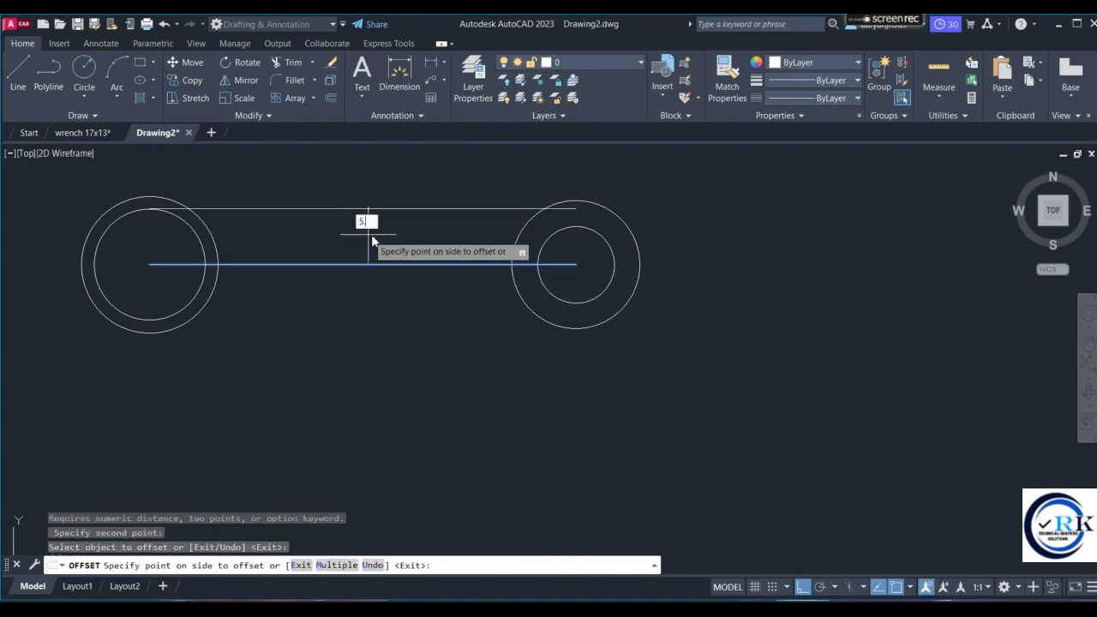
left_click(373, 241)
Offset the same centre line downward by 5.5 and delete the original centre line.
left_click(363, 263)
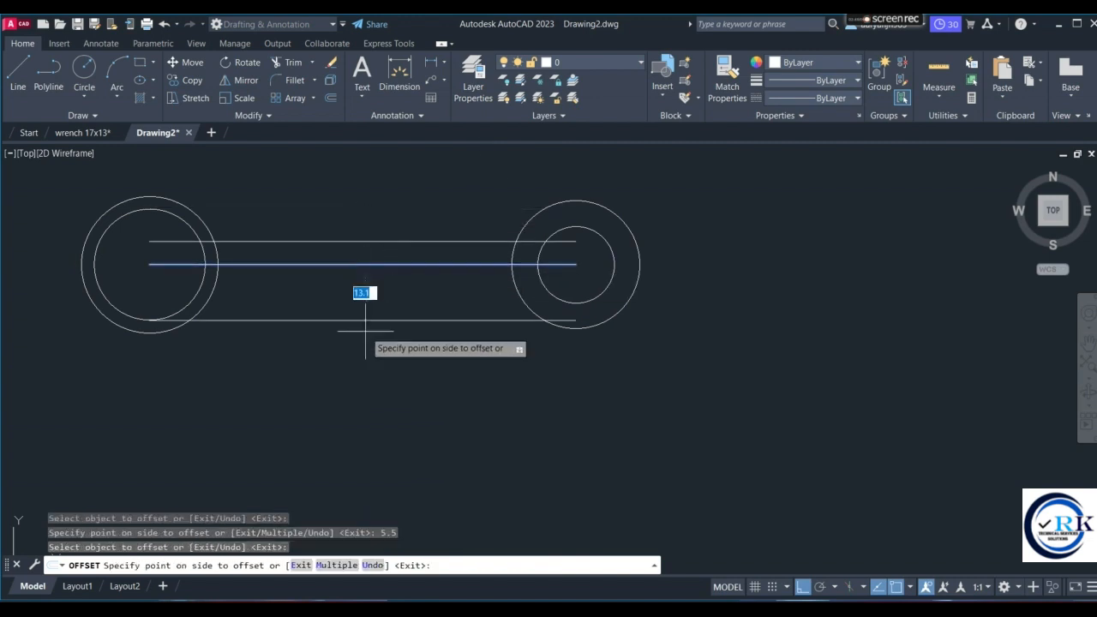
type("5.5")
key("Return")
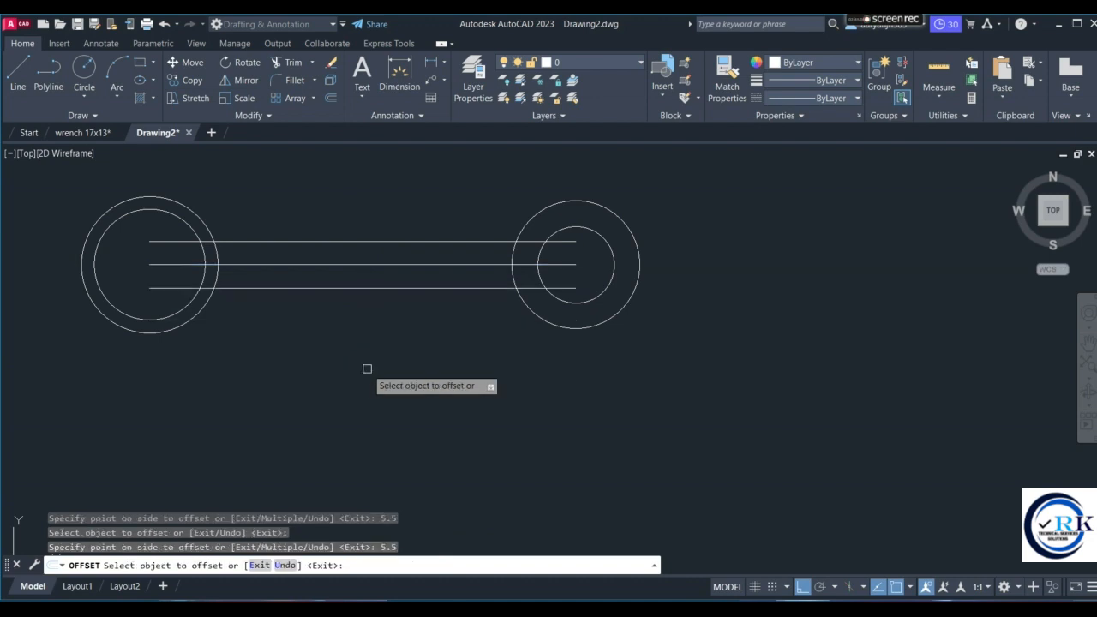
key("Escape")
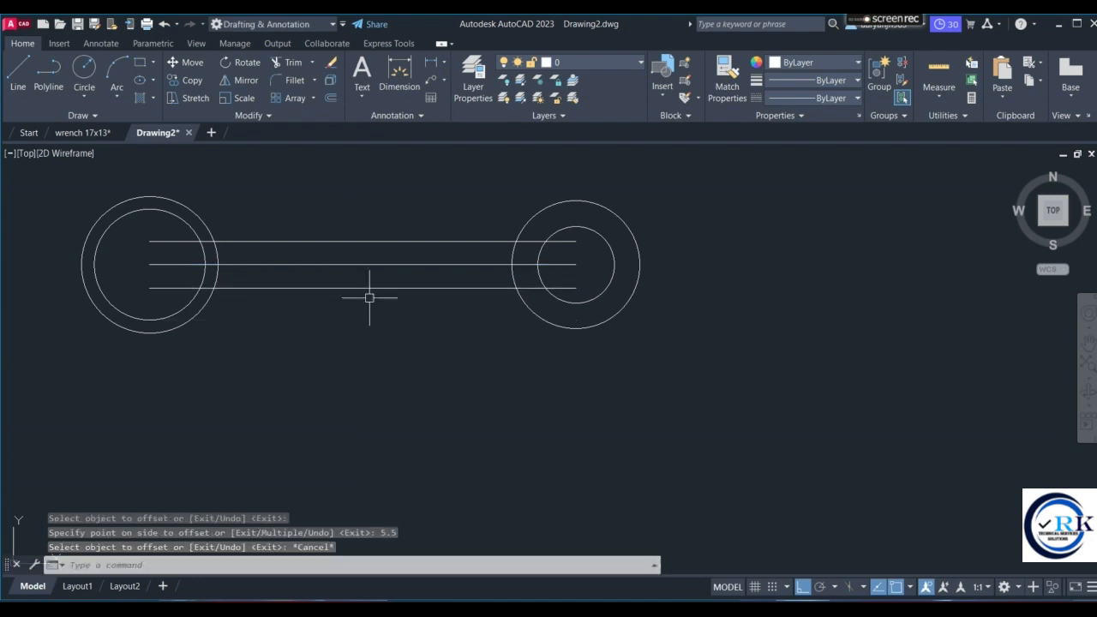
left_click(336, 264)
key("Delete")
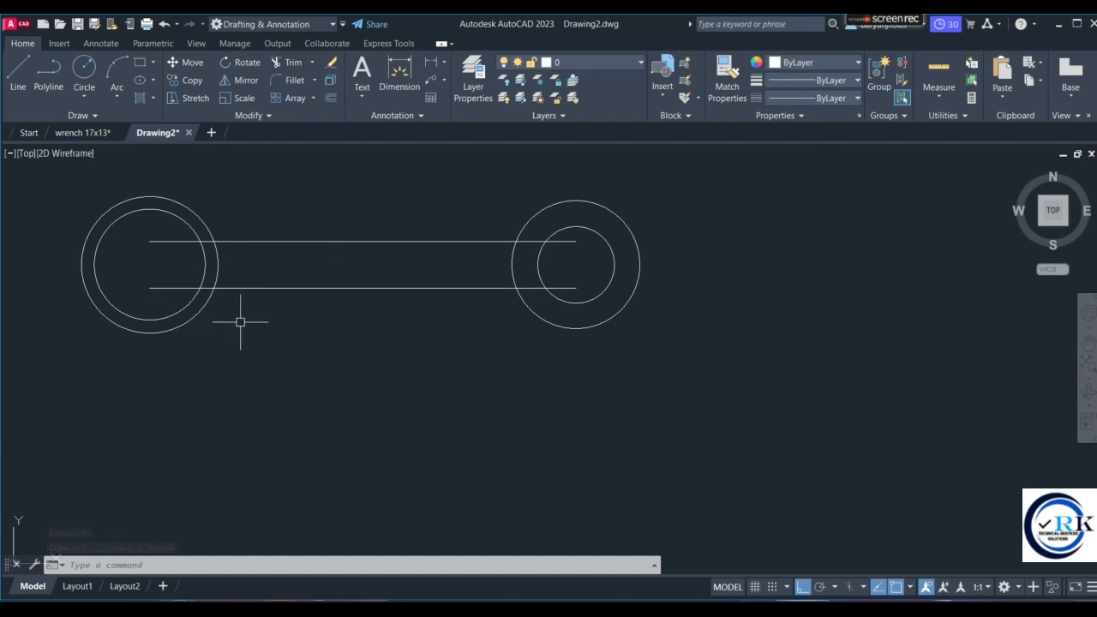
Fillet the lower and upper handle lines to the left head's outer circle with a radius of 47.
key("Return")
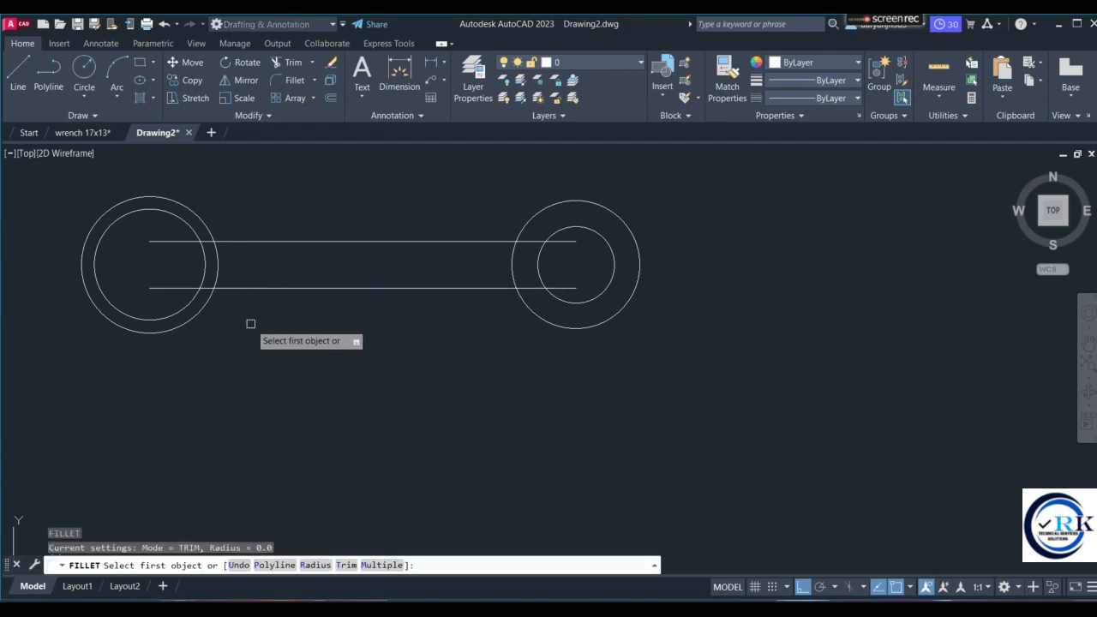
type("r")
key("Return")
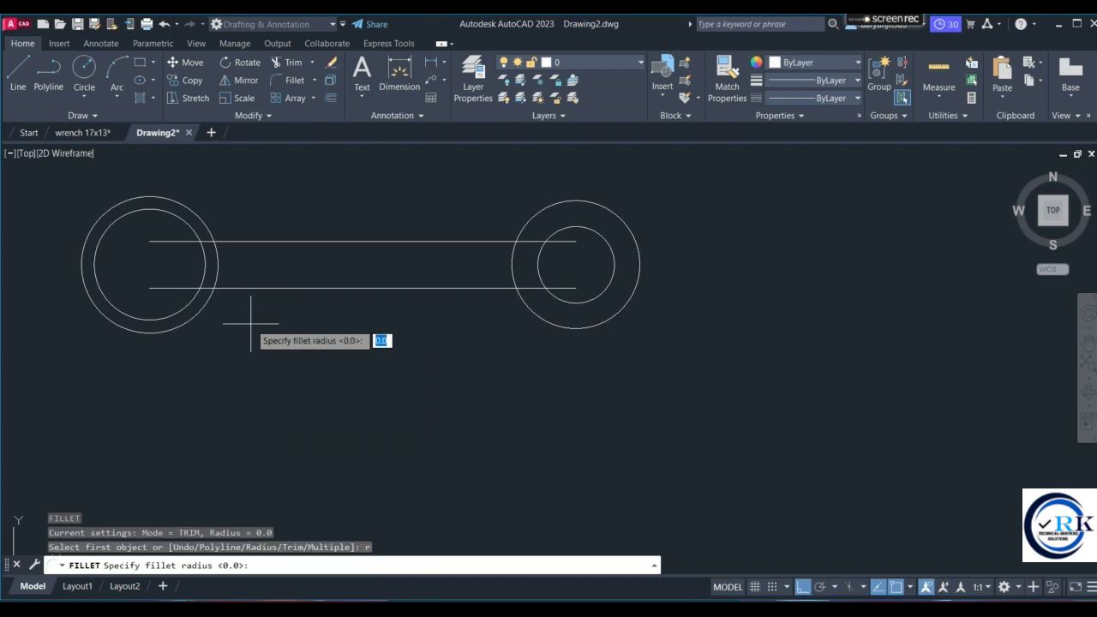
key("Return")
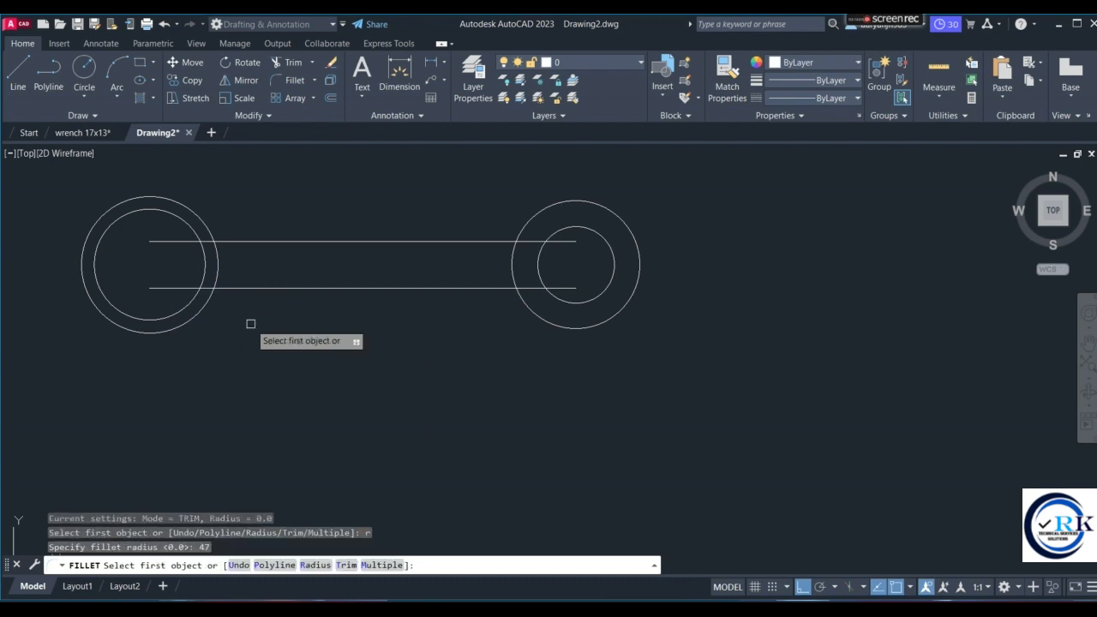
left_click(220, 288)
left_click(159, 331)
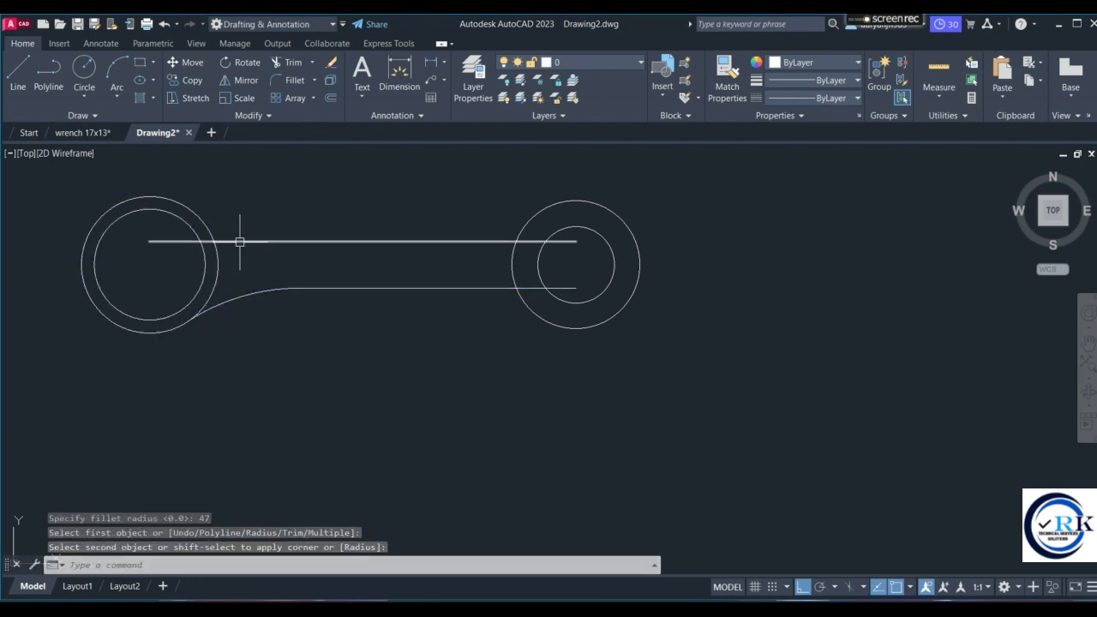
key("Return")
left_click(241, 242)
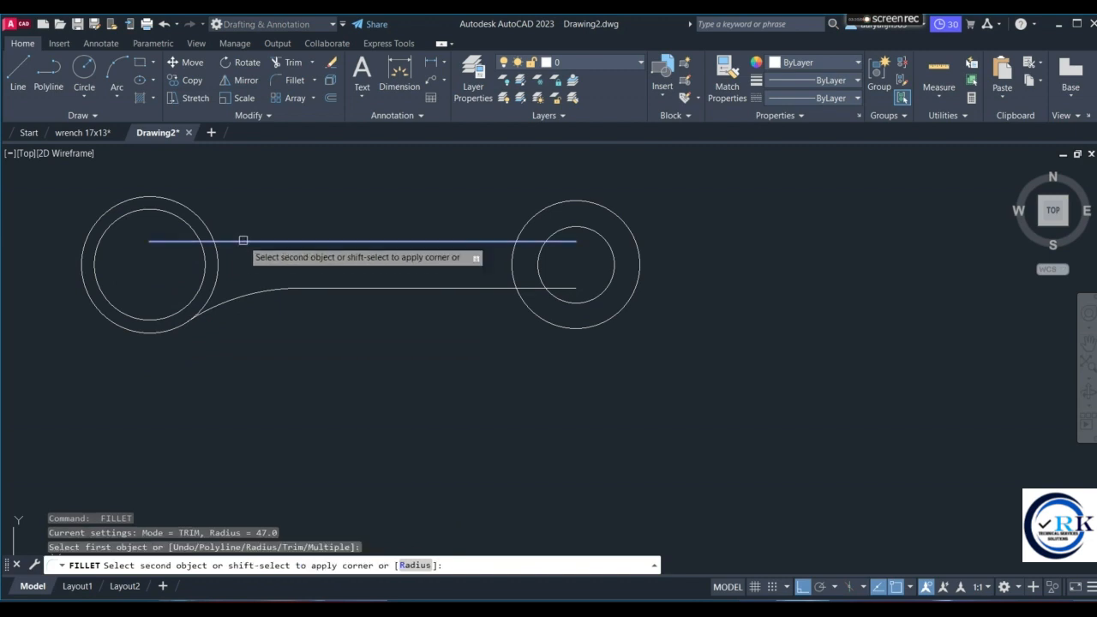
left_click(187, 203)
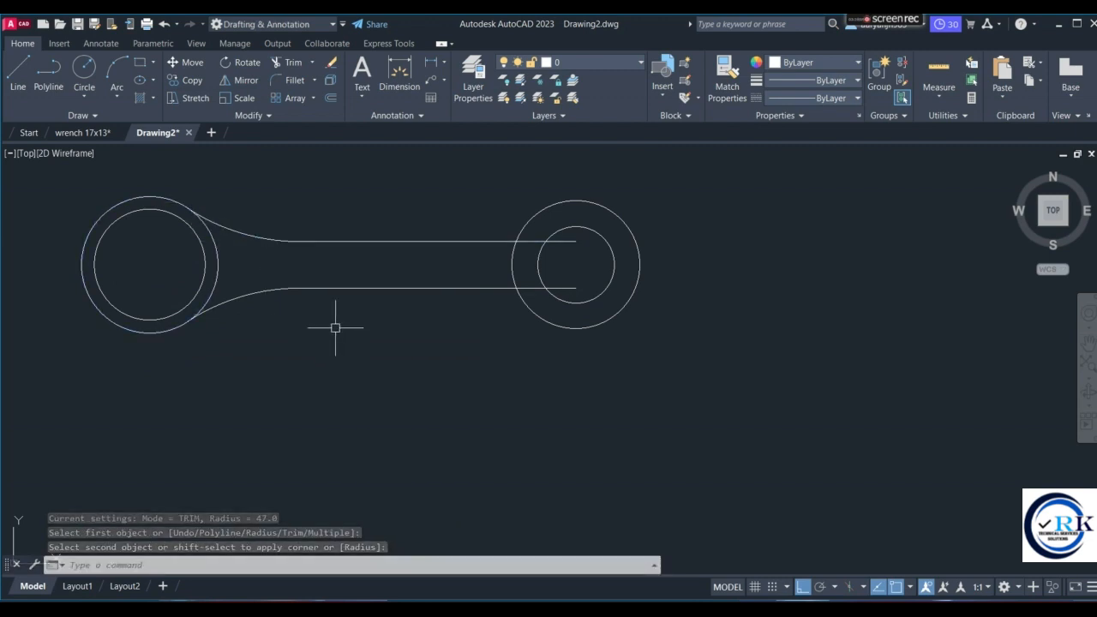
Fillet the lower and upper handle lines to the right head's outer circle with a radius of 23.
key("Return")
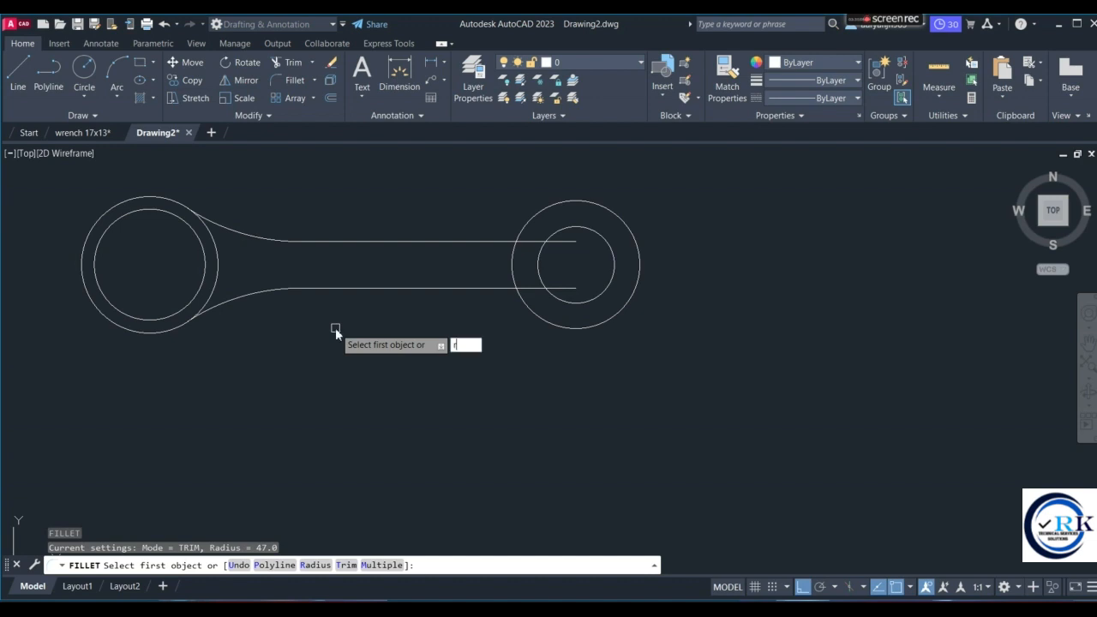
type("r")
key("Return")
type("23")
key("Return")
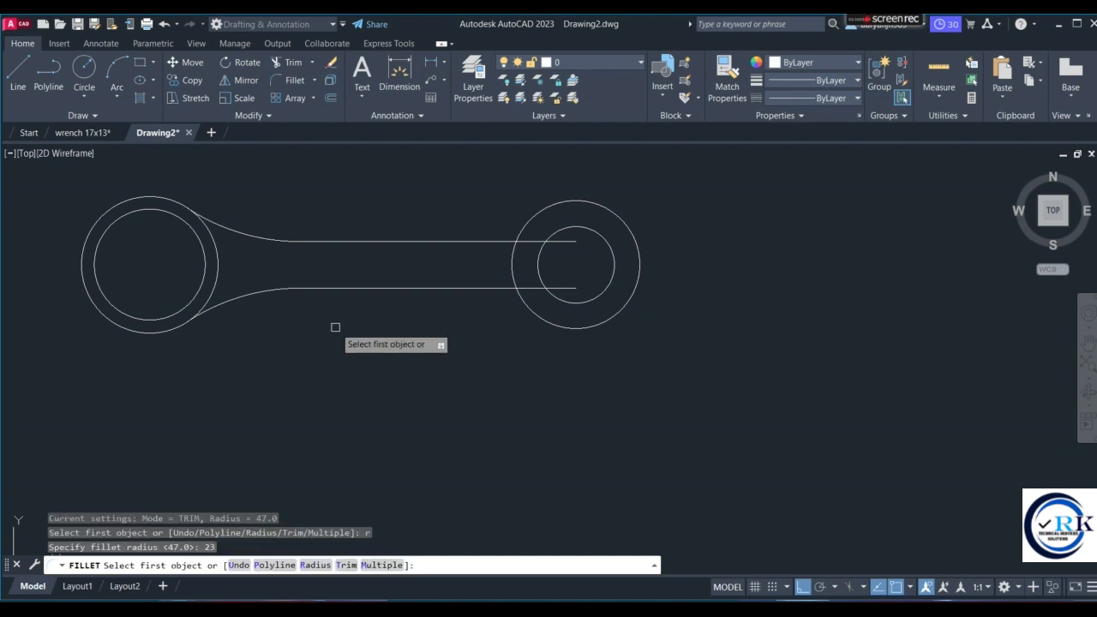
left_click(497, 289)
left_click(566, 327)
key("Return")
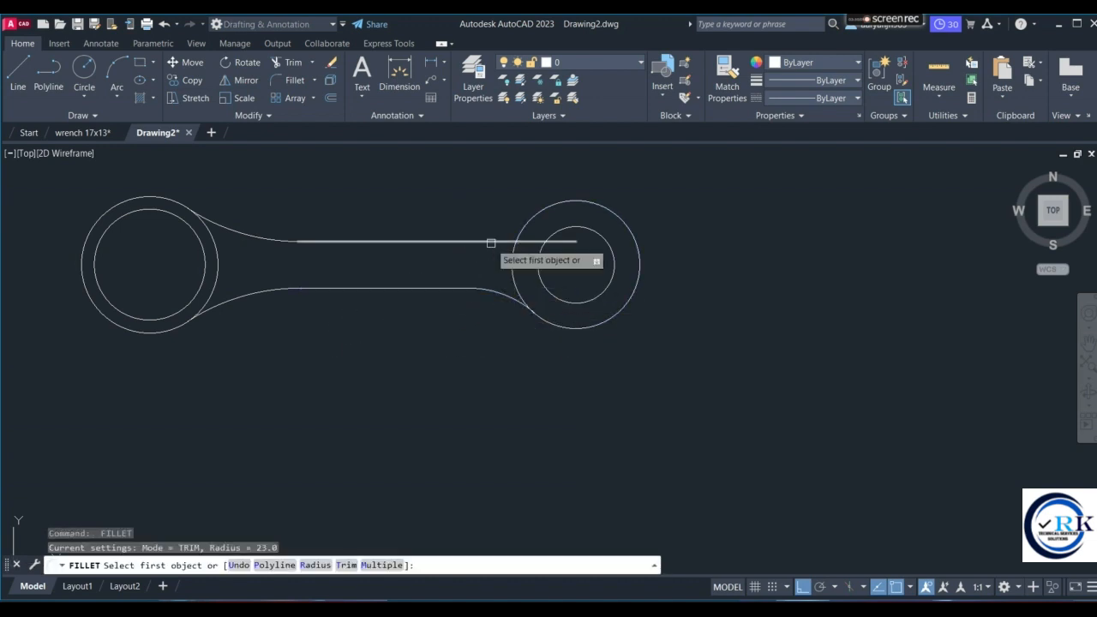
left_click(490, 243)
left_click(556, 204)
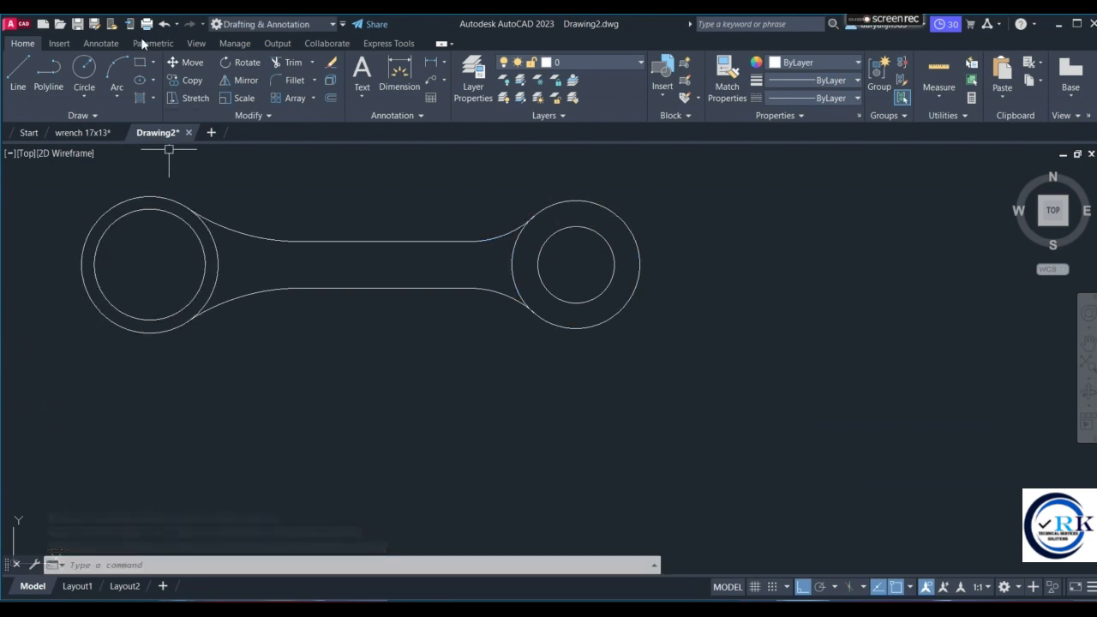
Draw a separate horizontal line 30 units long in the empty space below the wrench handle.
left_click(15, 83)
left_click(279, 400)
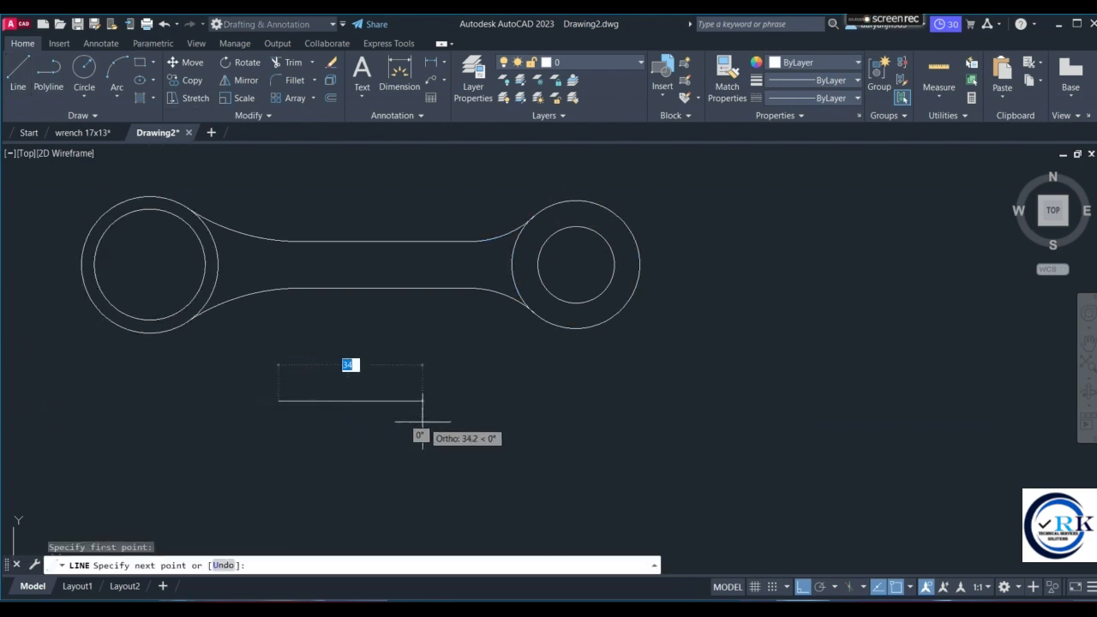
type("30")
key("Return")
key("Escape")
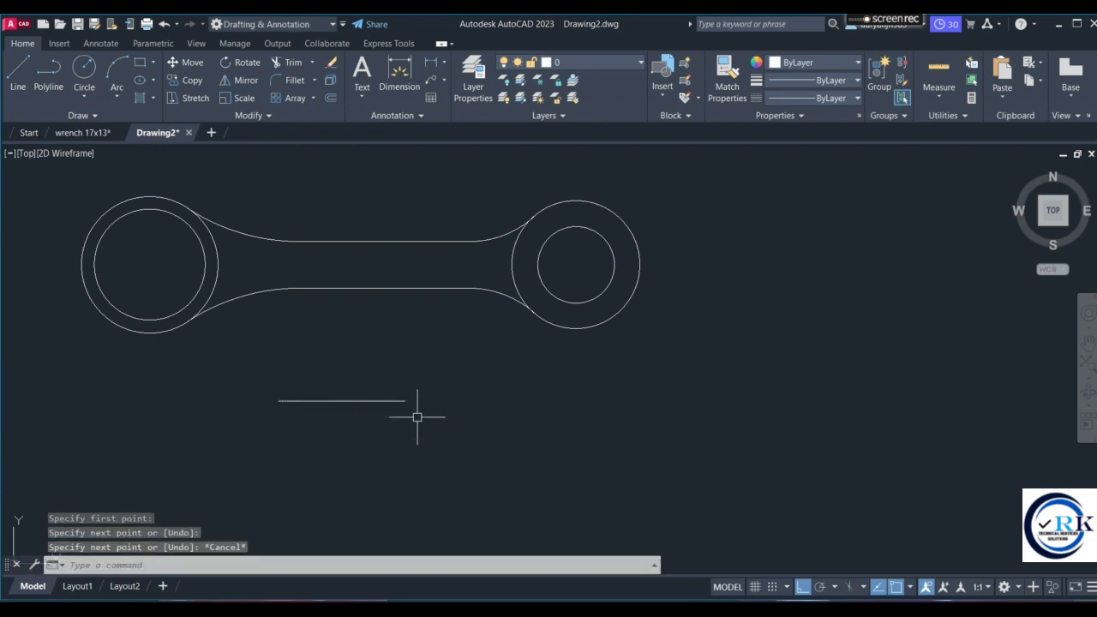
Offset the 30-unit line downward by 17.
type("o")
key("Return")
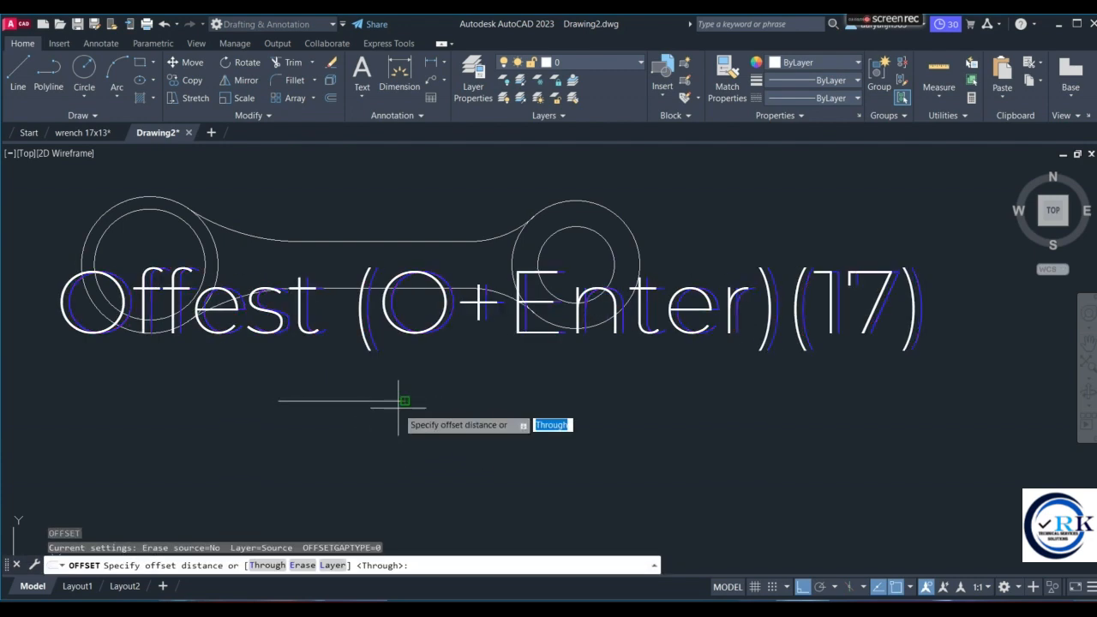
type("17")
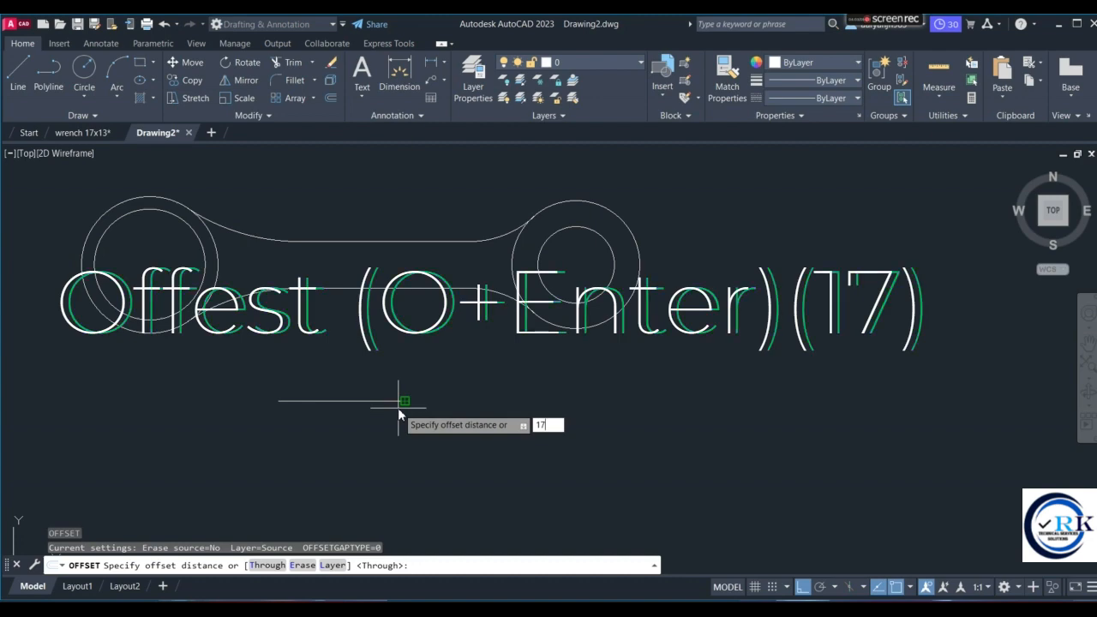
key("Return")
left_click(394, 400)
left_click(396, 445)
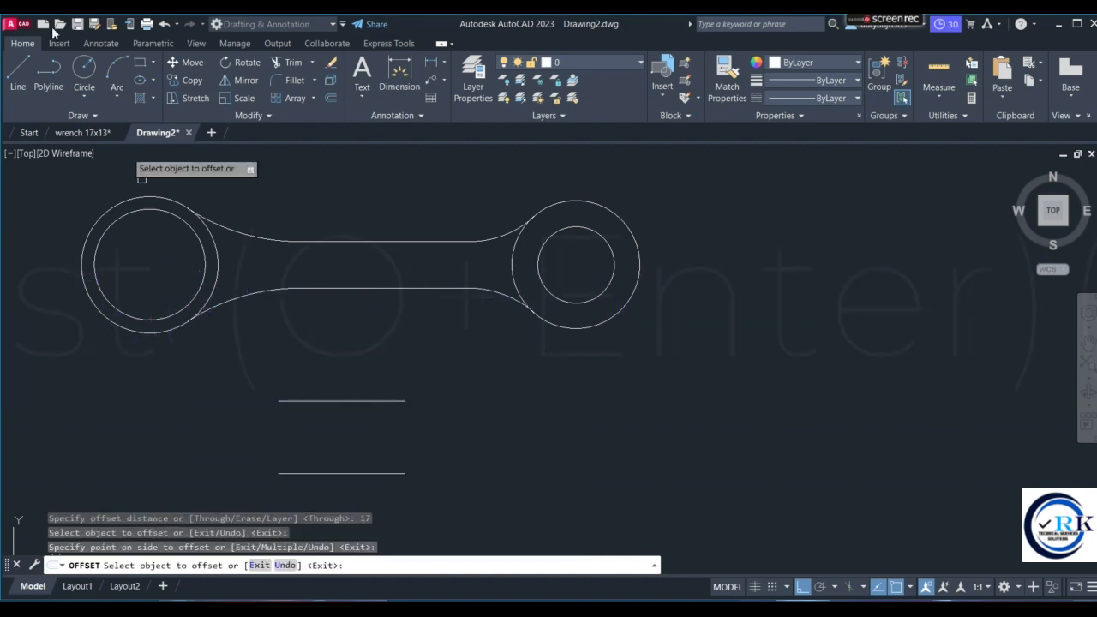
Join the right ends of the two 30-unit lines with a vertical line, undoing any extra segment.
left_click(18, 73)
left_click(404, 400)
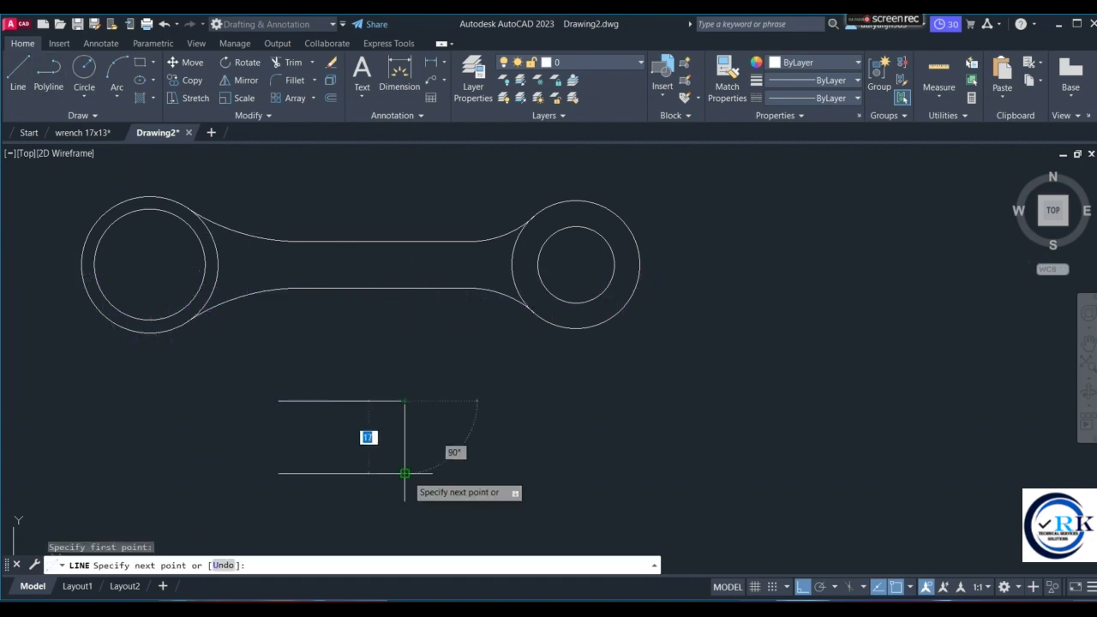
left_click(404, 473)
left_click(495, 473)
key("ctrl+z")
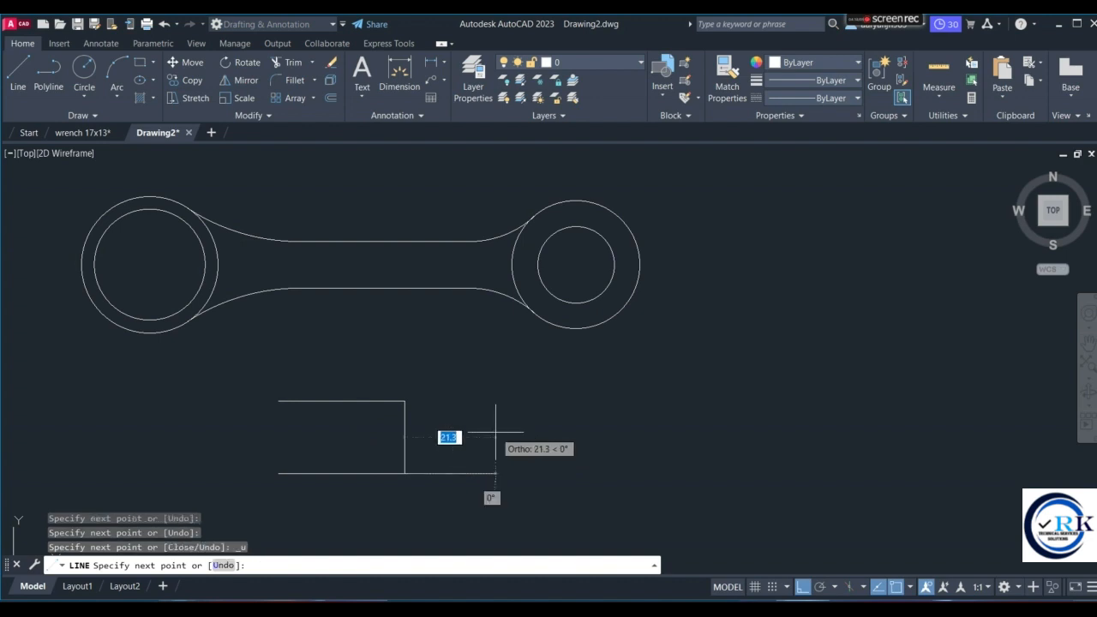
key("Escape")
With Ortho off, rotate the three-line jaw profile slightly counterclockwise about the midpoint of its closed end.
mouse_move(257, 370)
left_mouse_down()
mouse_move(257, 492)
mouse_move(509, 411)
mouse_move(514, 393)
left_mouse_up()
type("RO")
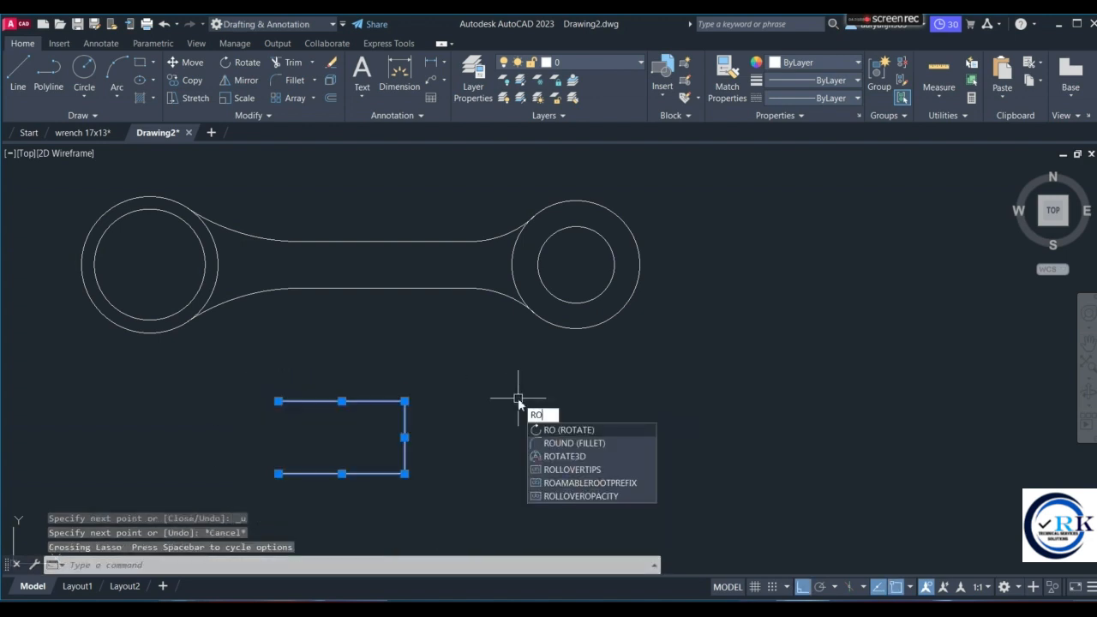
key("Return")
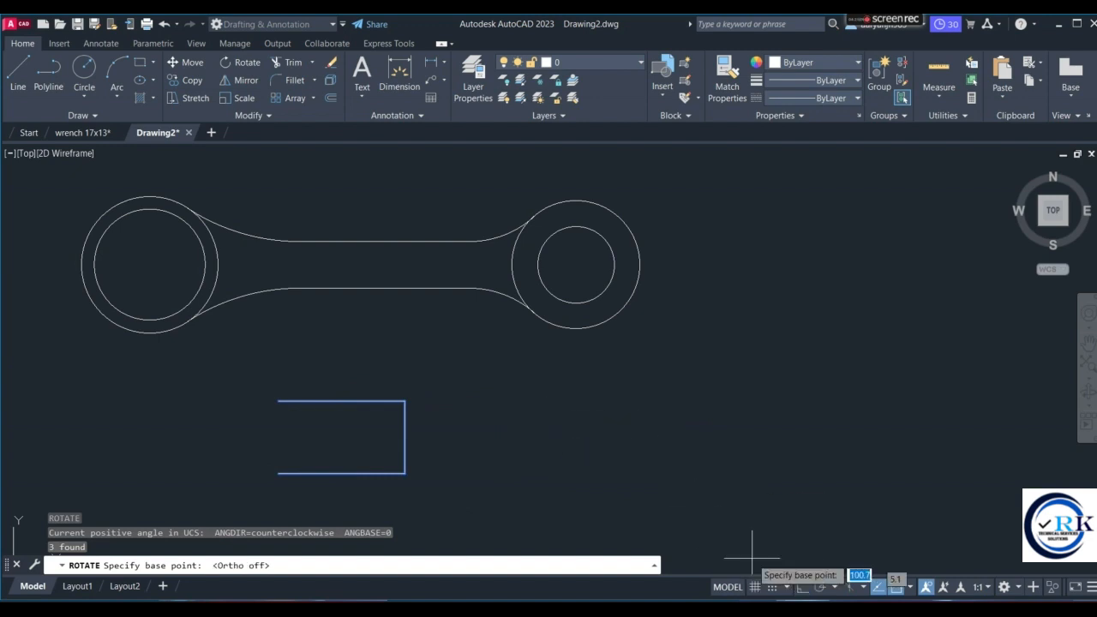
left_click(404, 437)
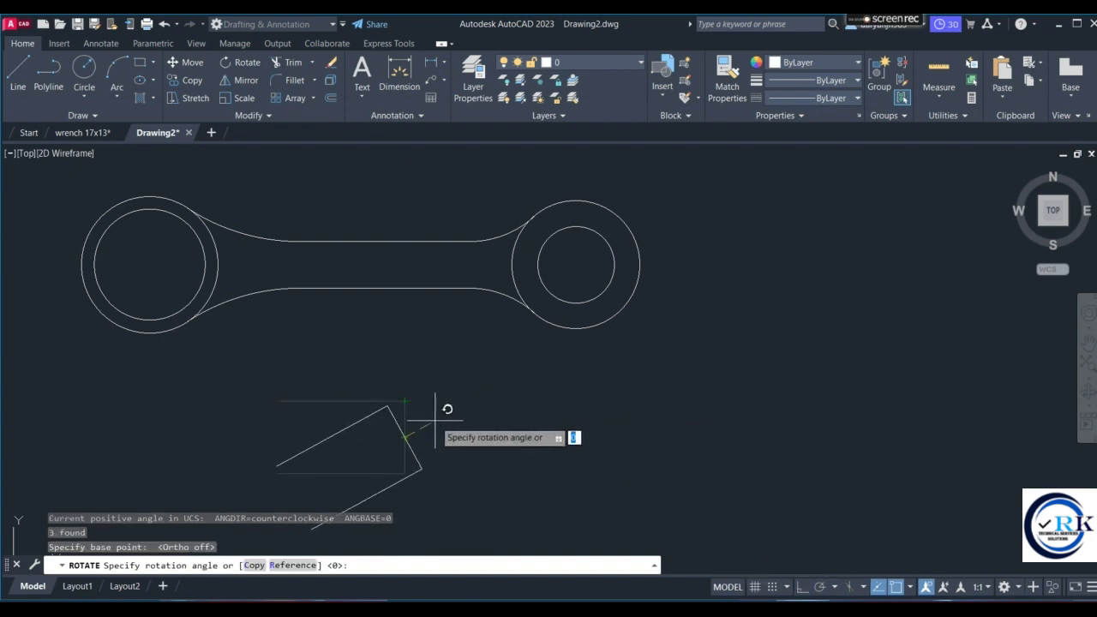
key("Return")
Move the rotated jaw profile from the midpoint of its closed end to the centre of the left head's circles.
mouse_move(221, 397)
left_mouse_down()
mouse_move(270, 514)
mouse_move(454, 446)
left_mouse_up()
type("m")
key("Return")
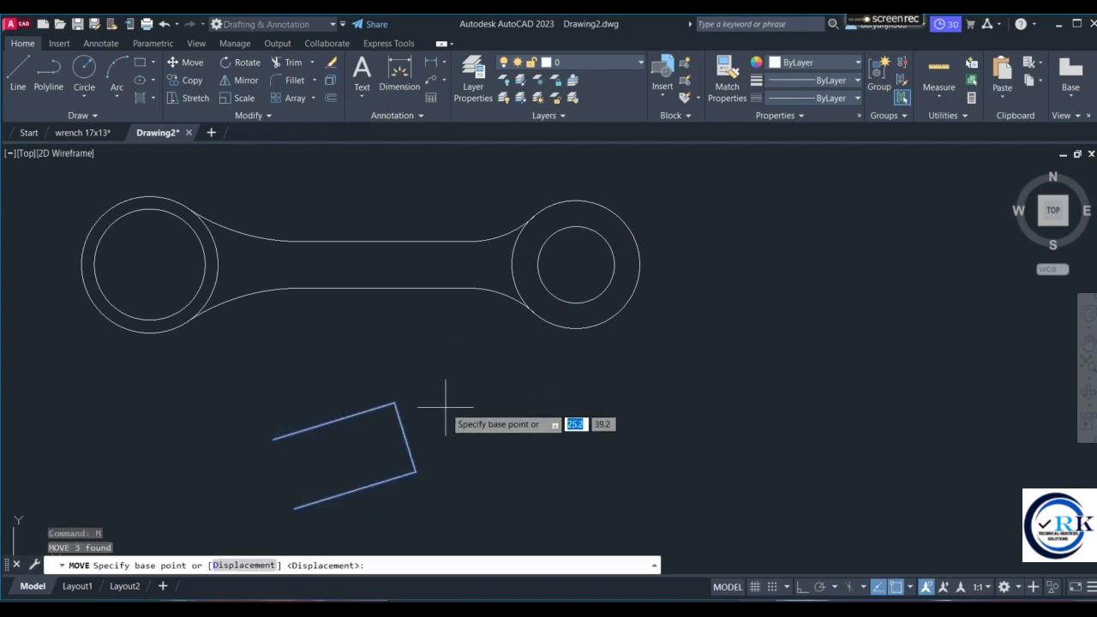
left_click(404, 437)
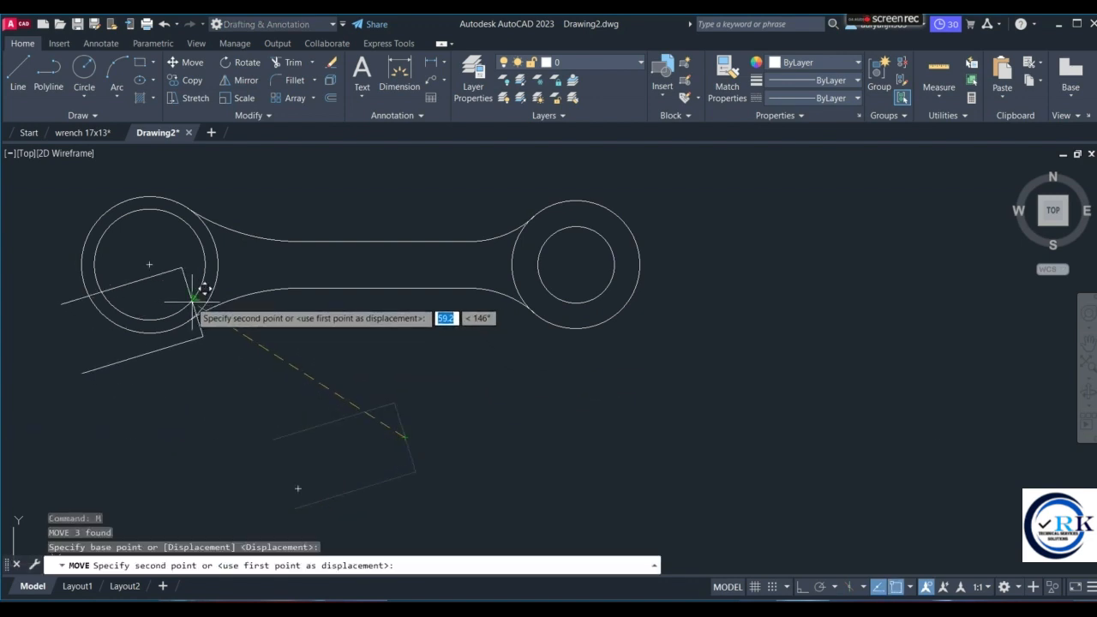
left_click(150, 266)
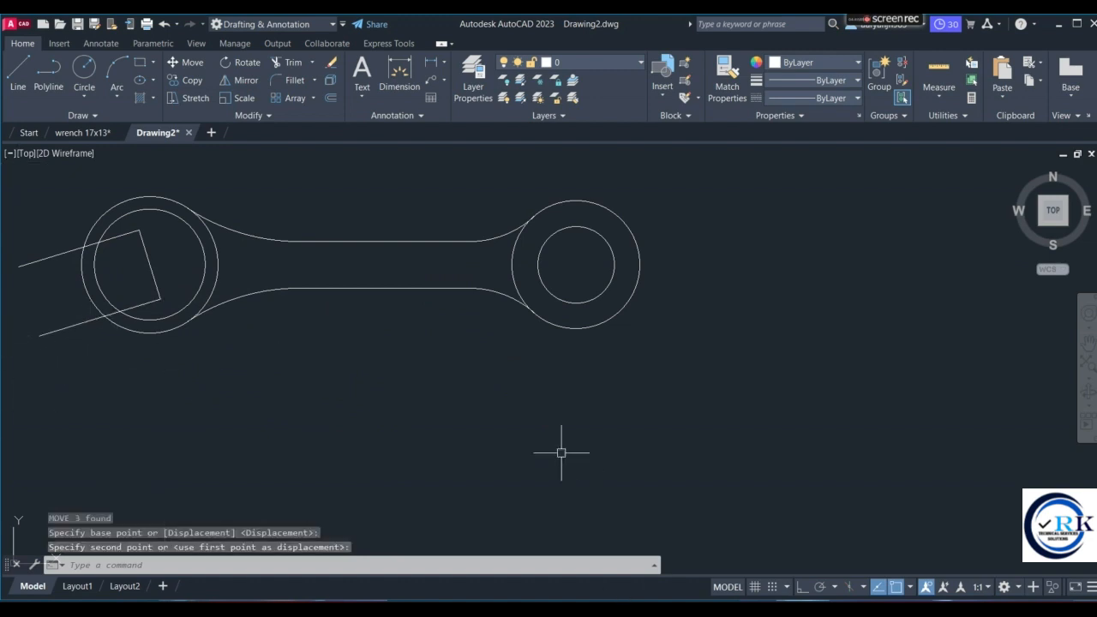
Draw a horizontal line with Ortho on in the empty space below the handle's right half.
left_click(17, 75)
left_click(382, 374)
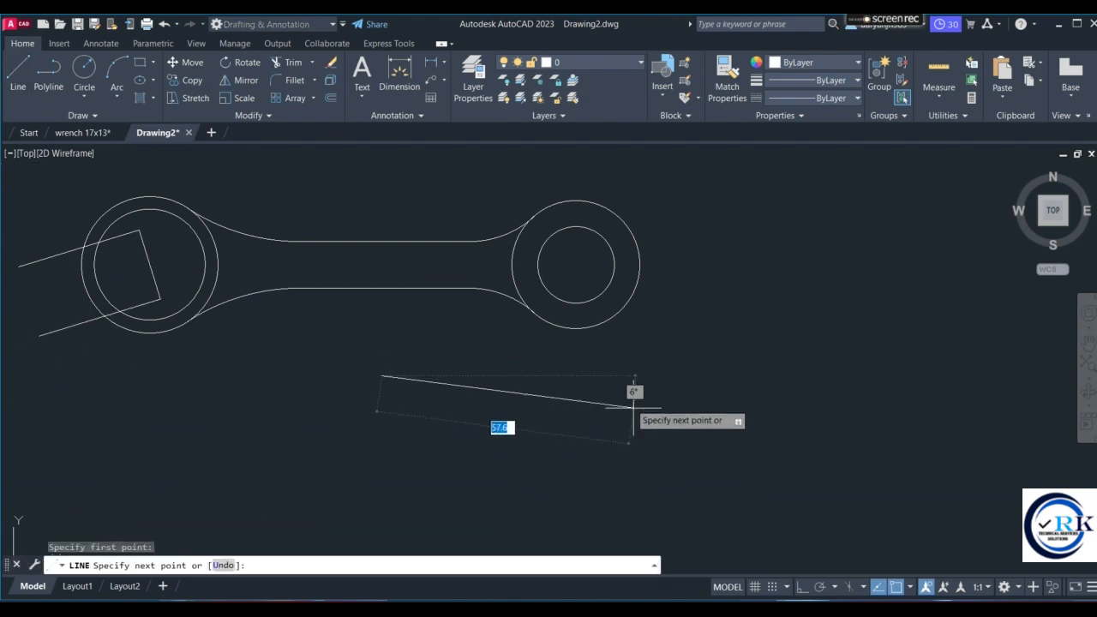
left_click(802, 587)
left_click(531, 374)
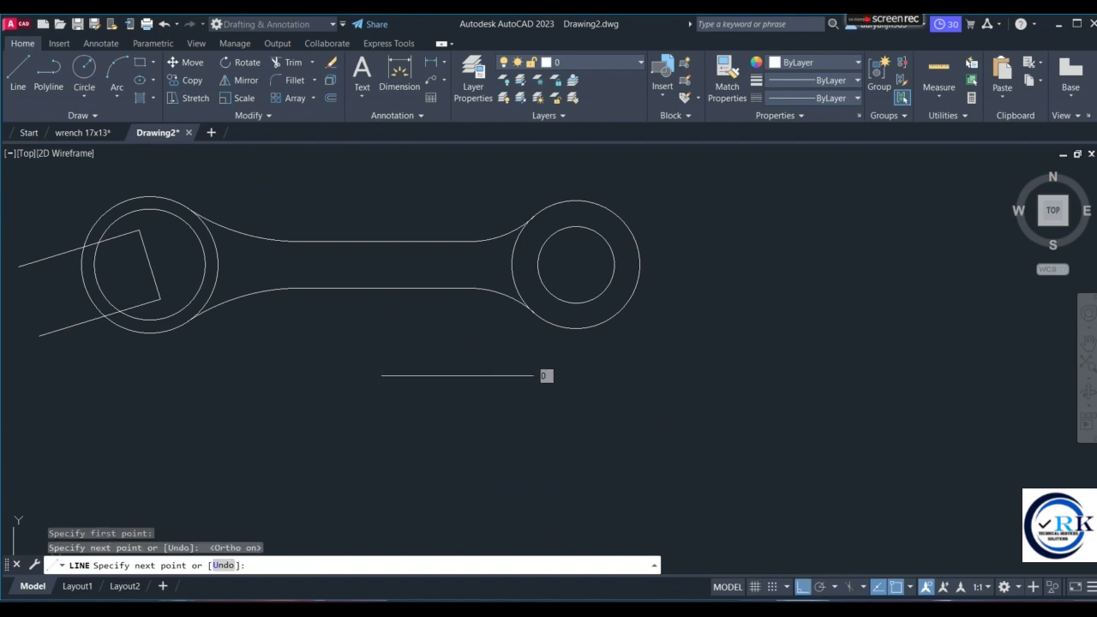
key("Escape")
Offset the new horizontal line below the handle downward by 13.
type("o")
key("Return")
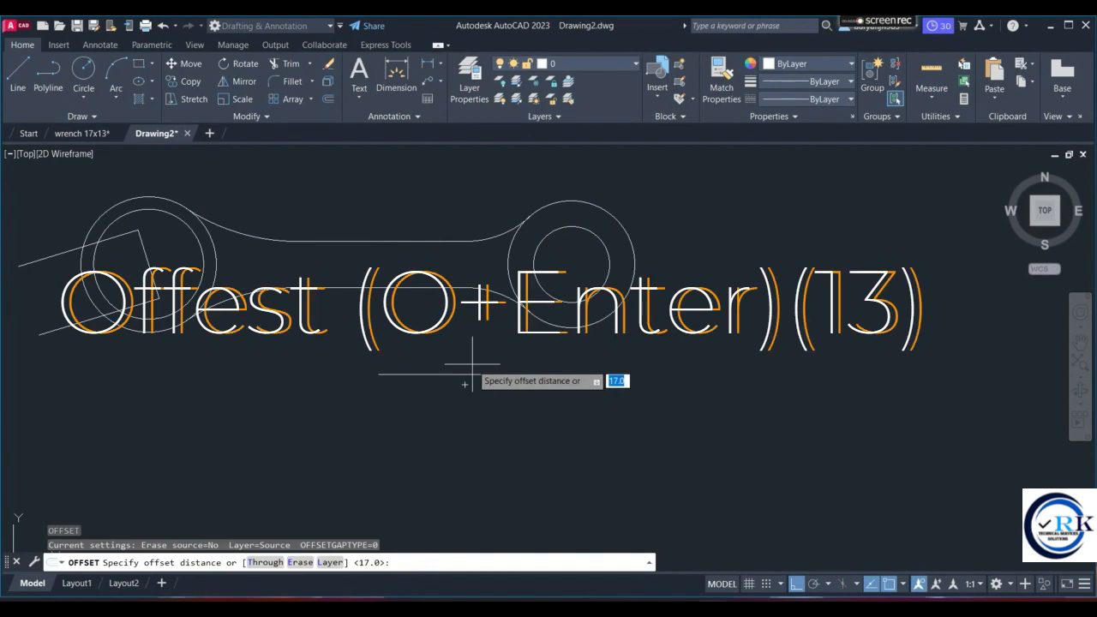
type("13")
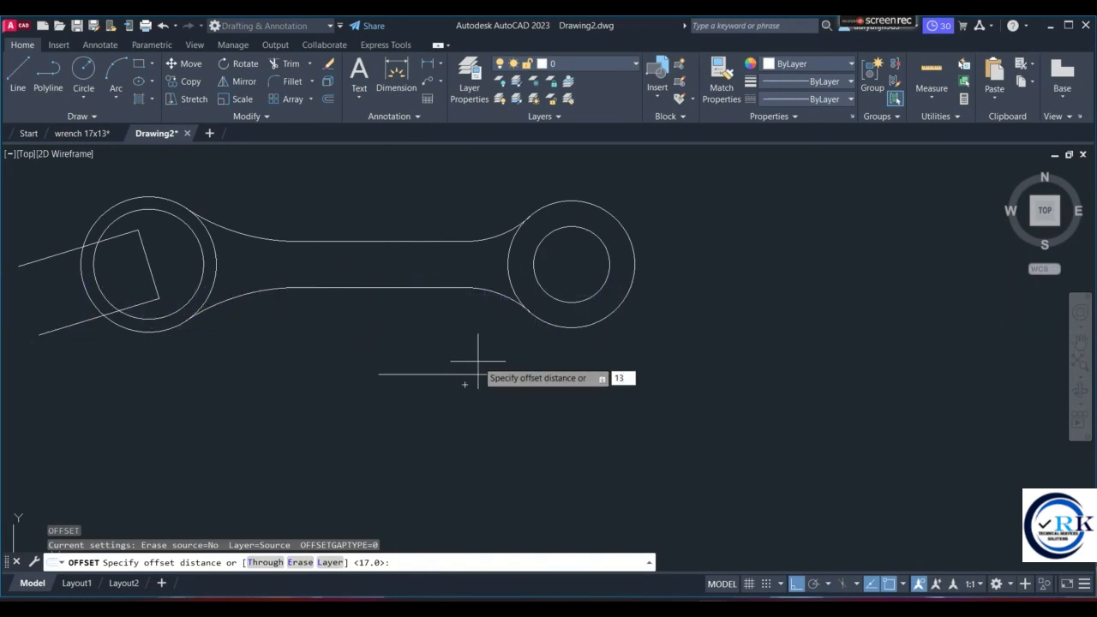
key("Return")
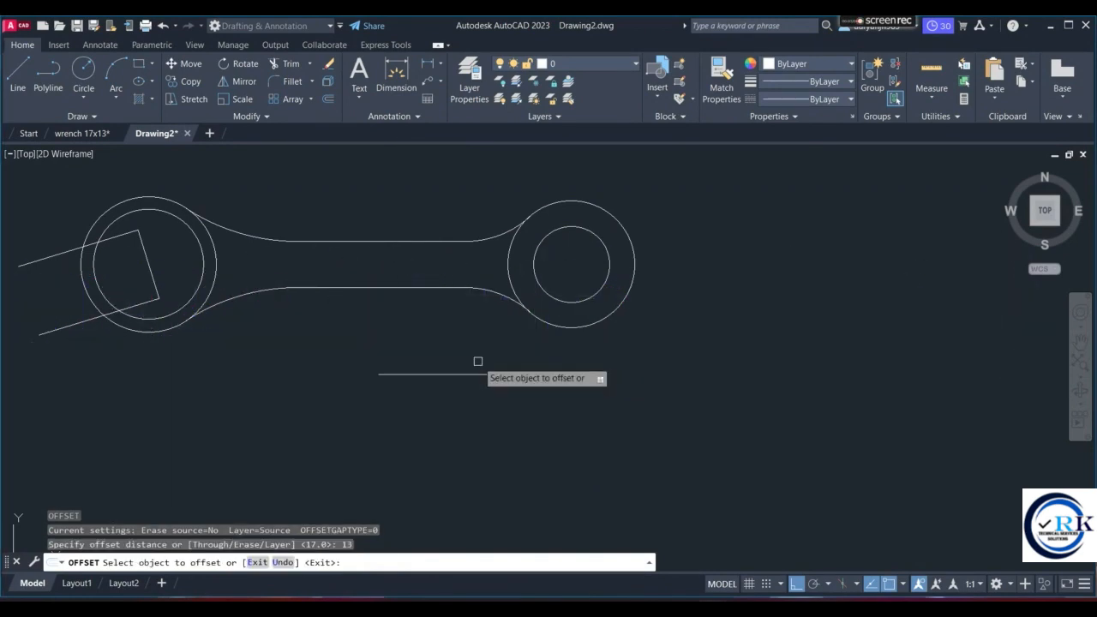
left_click(471, 374)
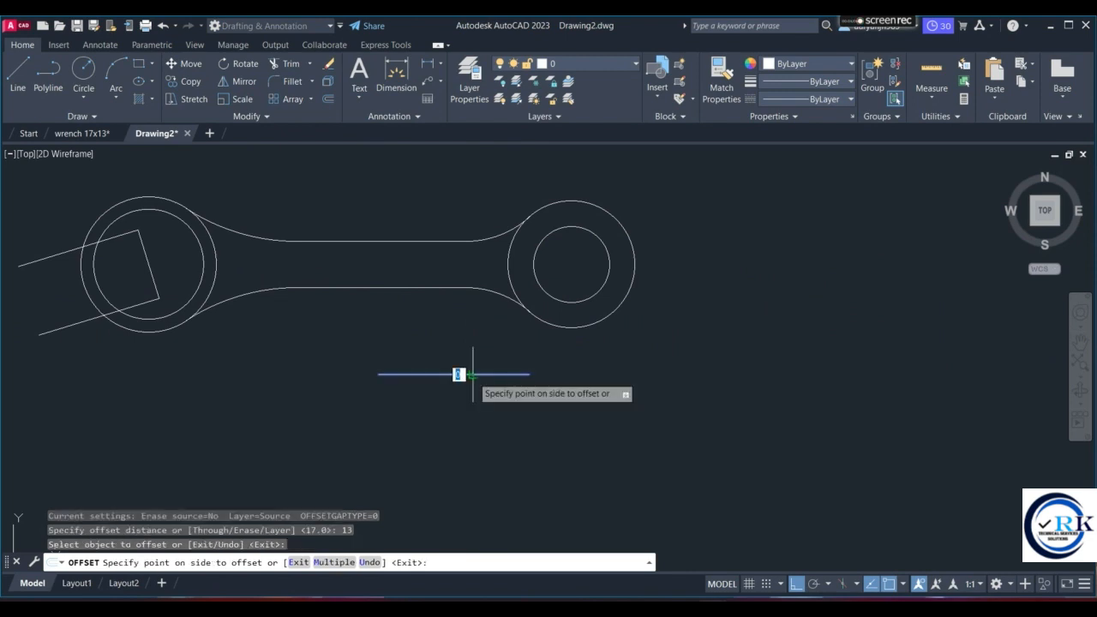
left_click(469, 454)
Join the left ends of the two lines spaced 13 apart with a vertical line.
left_click(18, 70)
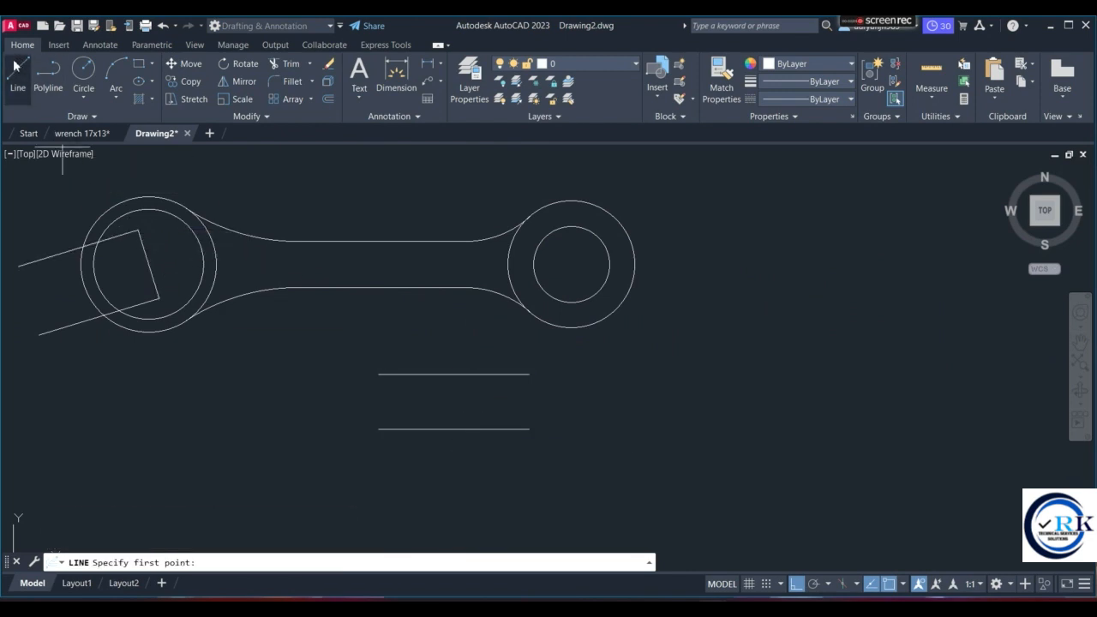
left_click(378, 373)
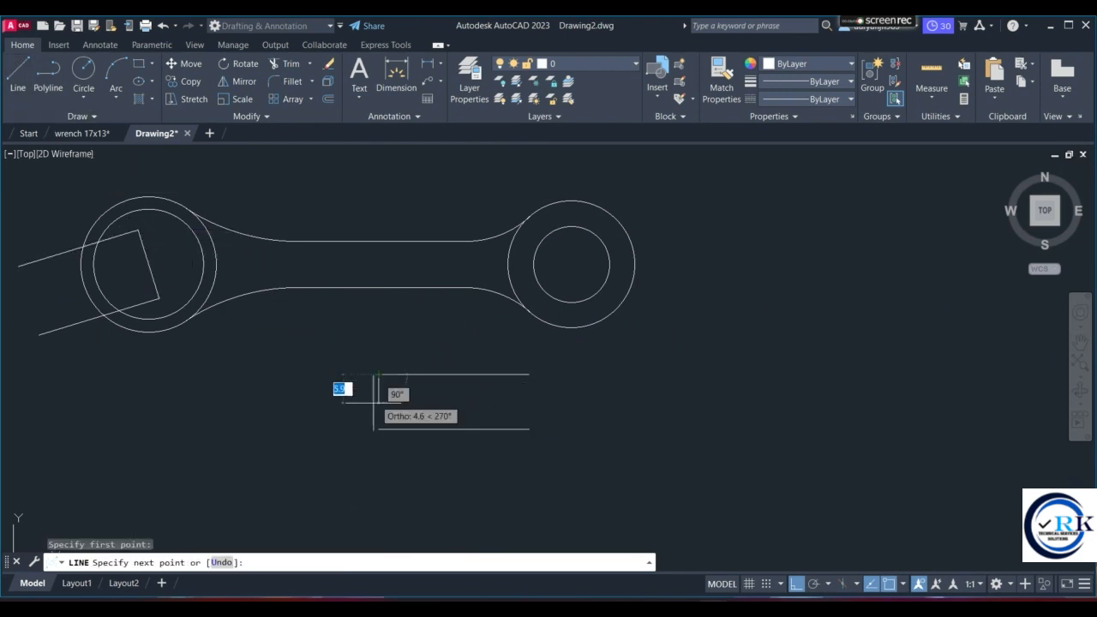
left_click(378, 429)
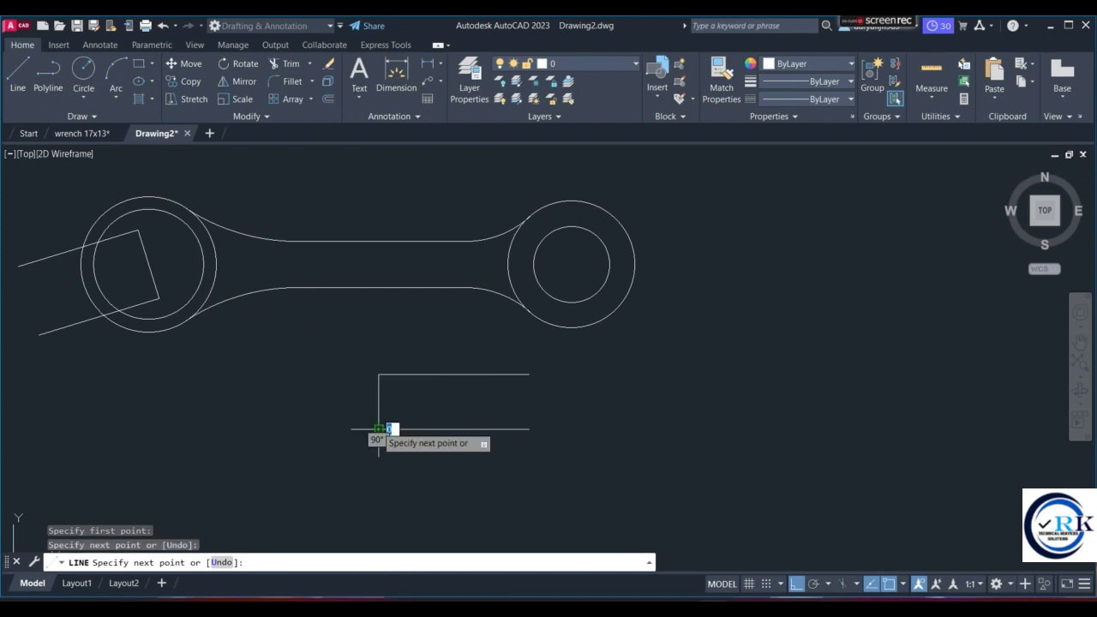
key("Escape")
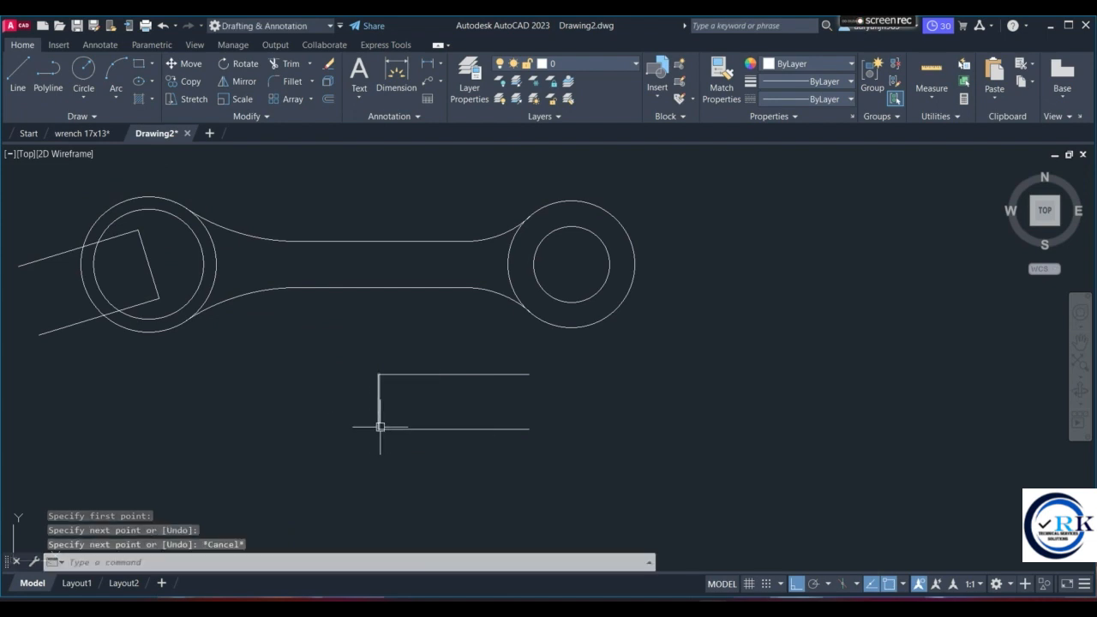
Rotate the 13-wide jaw profile below the handle by 17 degrees about the midpoint of its closed end, with Ortho off.
mouse_move(364, 354)
left_mouse_down()
mouse_move(362, 387)
mouse_move(489, 499)
mouse_move(603, 362)
mouse_move(594, 347)
left_mouse_up()
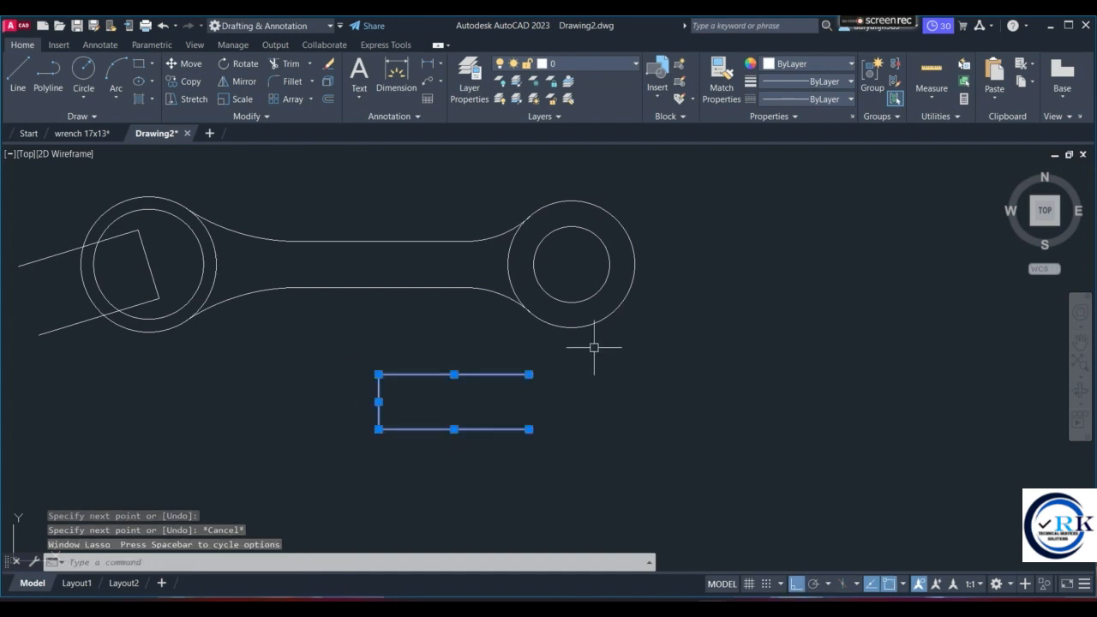
type("o")
key("Return")
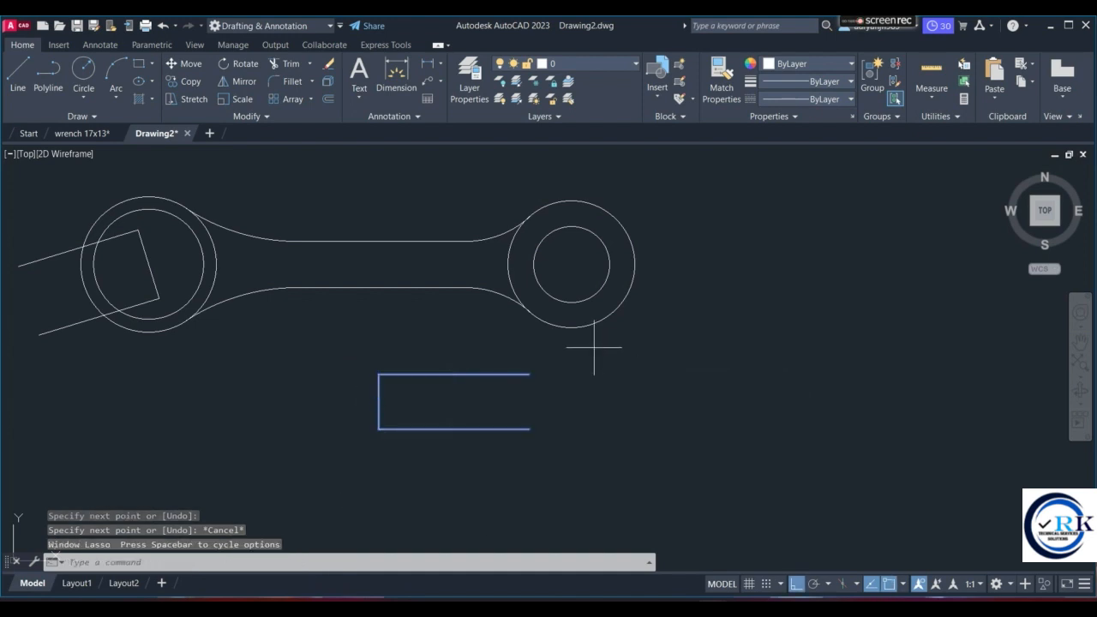
left_click(378, 400)
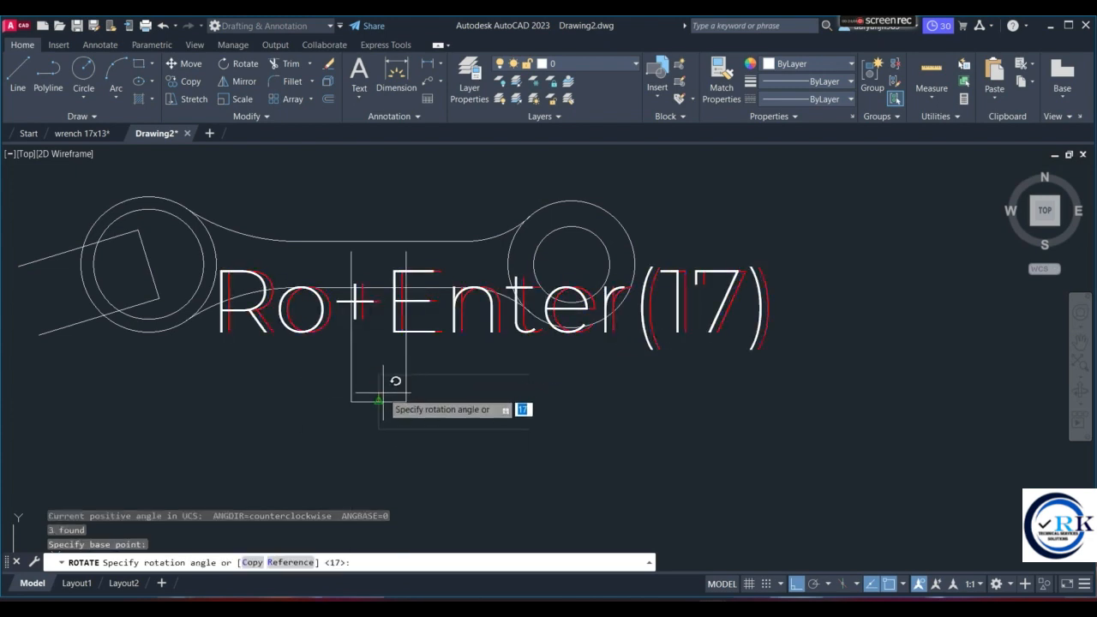
key("F8")
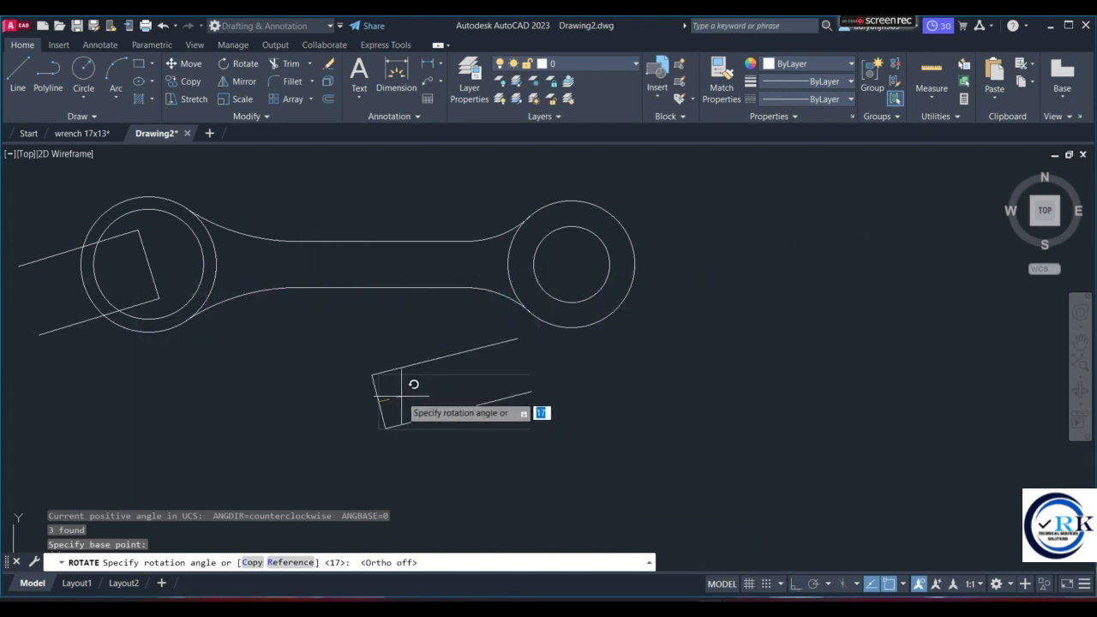
type("7")
key("Return")
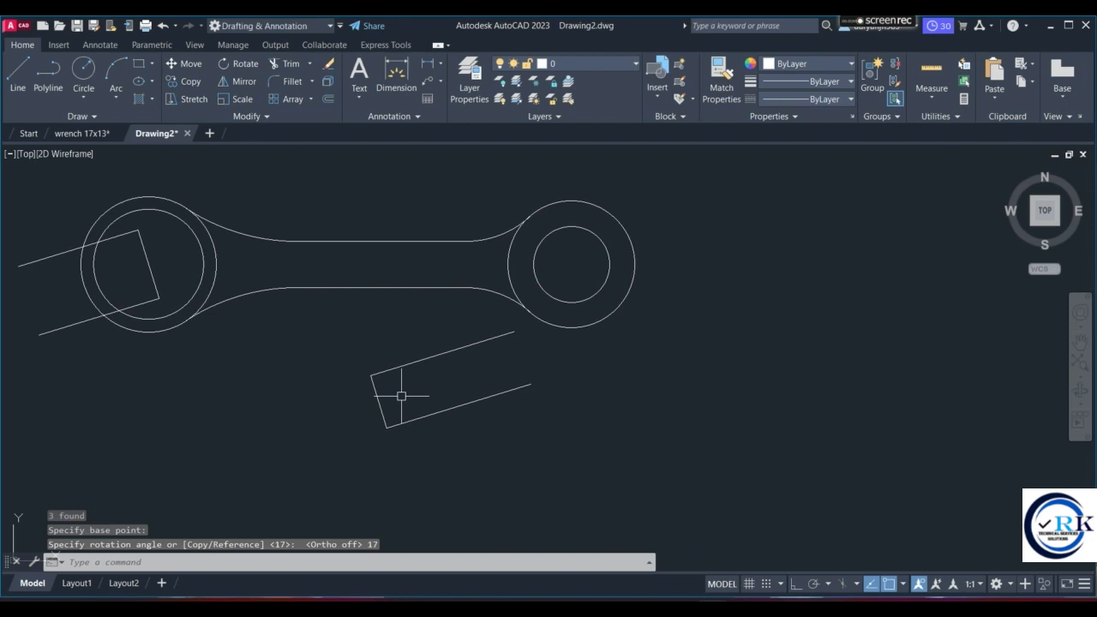
Move the rotated 13-wide jaw profile from the midpoint of its closed end to the centre of the right head's circles.
mouse_move(353, 348)
left_mouse_down()
mouse_move(390, 472)
mouse_move(563, 377)
mouse_move(546, 298)
left_mouse_up()
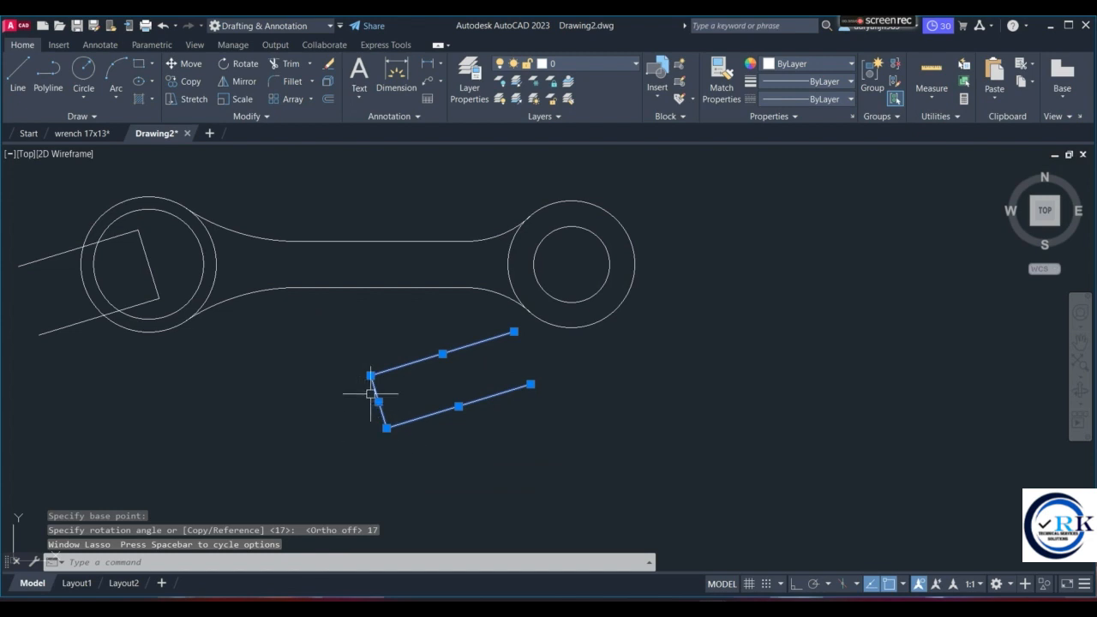
type("m")
key("Return")
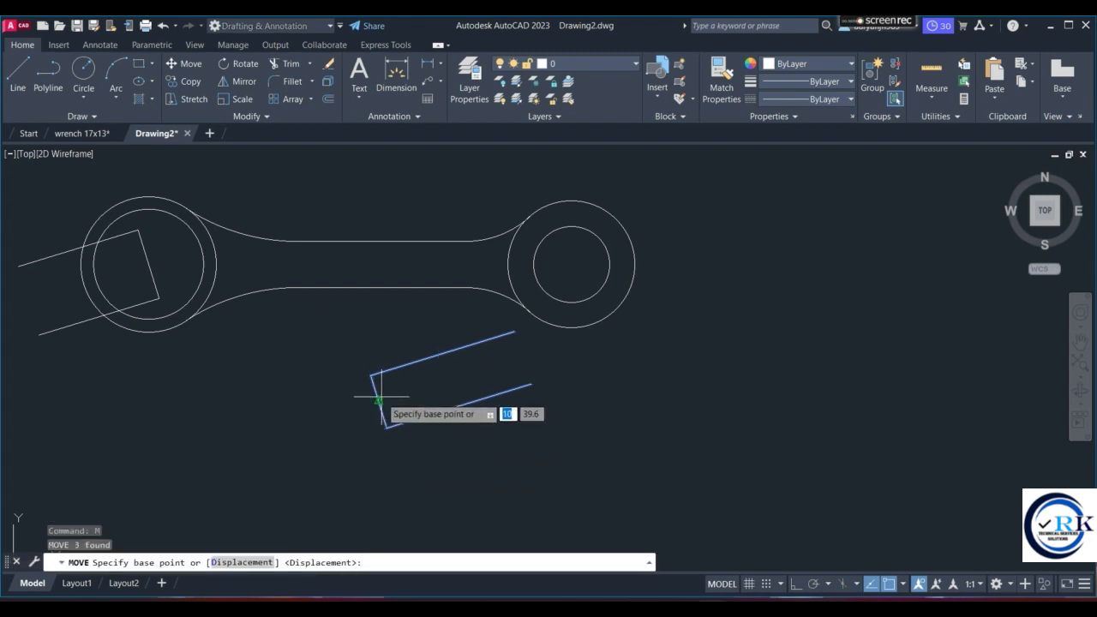
left_click(378, 400)
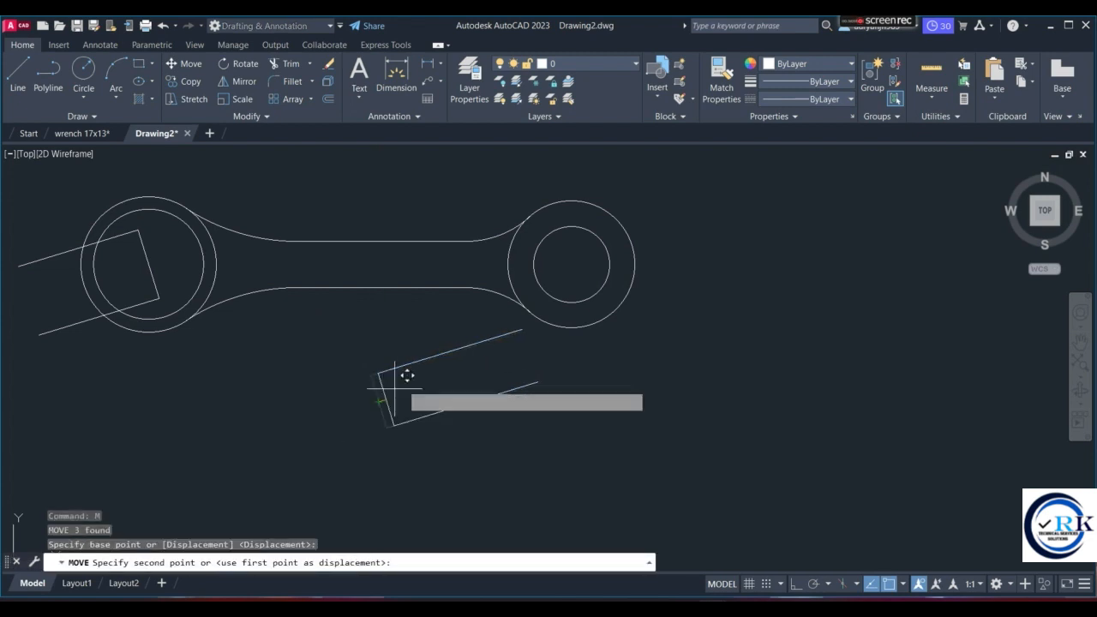
left_click(570, 265)
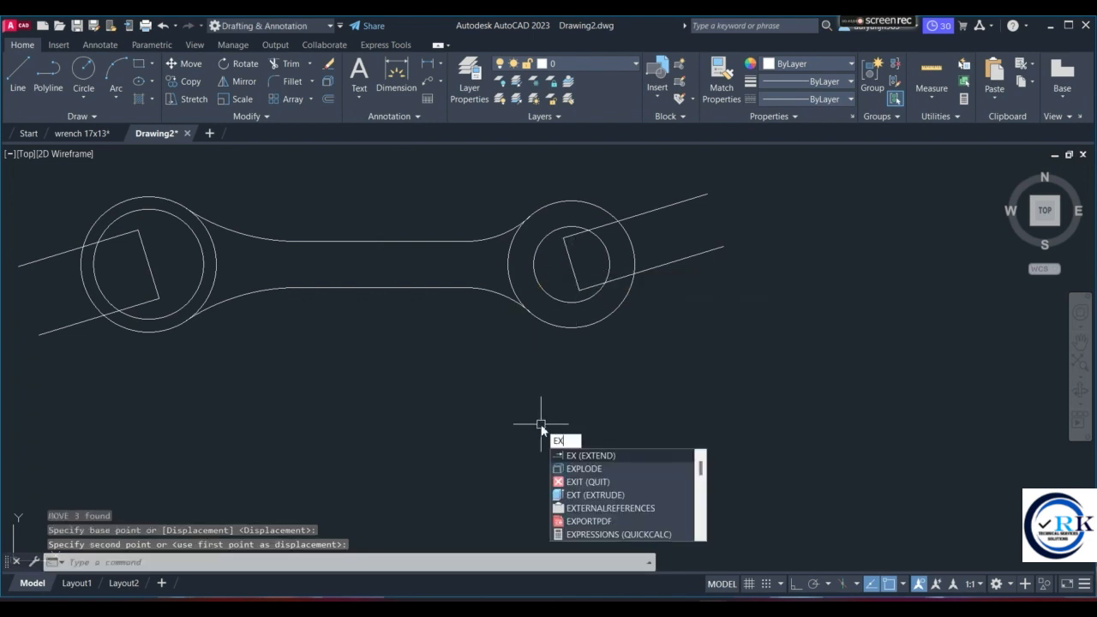
Extend the inner ends of both jaw profiles' parallel lines to the inner circles of the two heads.
key("Return")
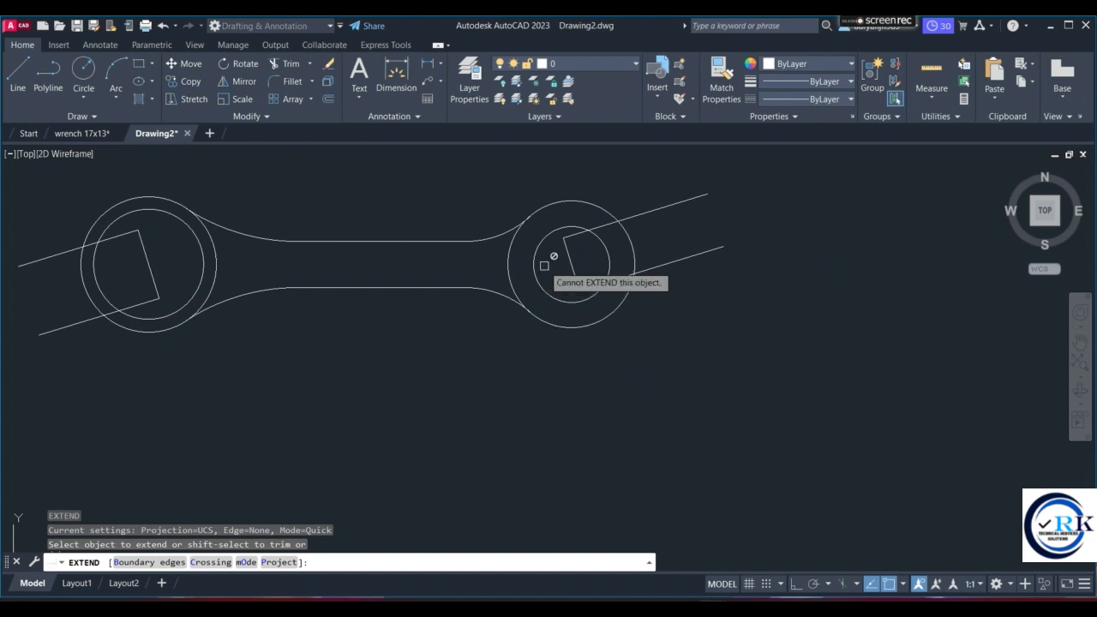
left_click(586, 277)
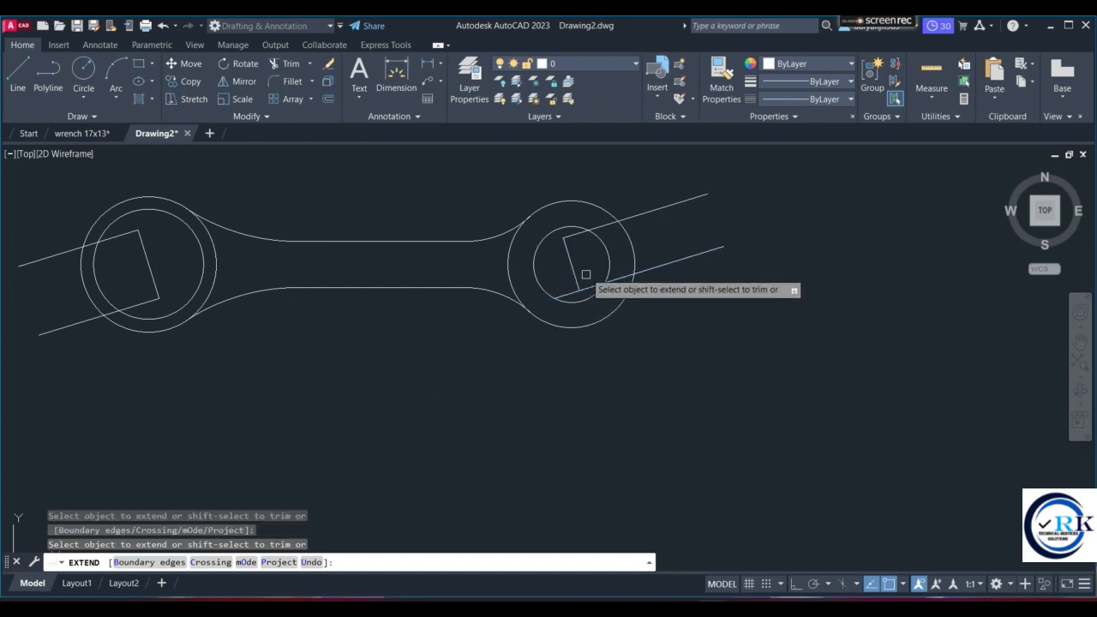
left_click(577, 232)
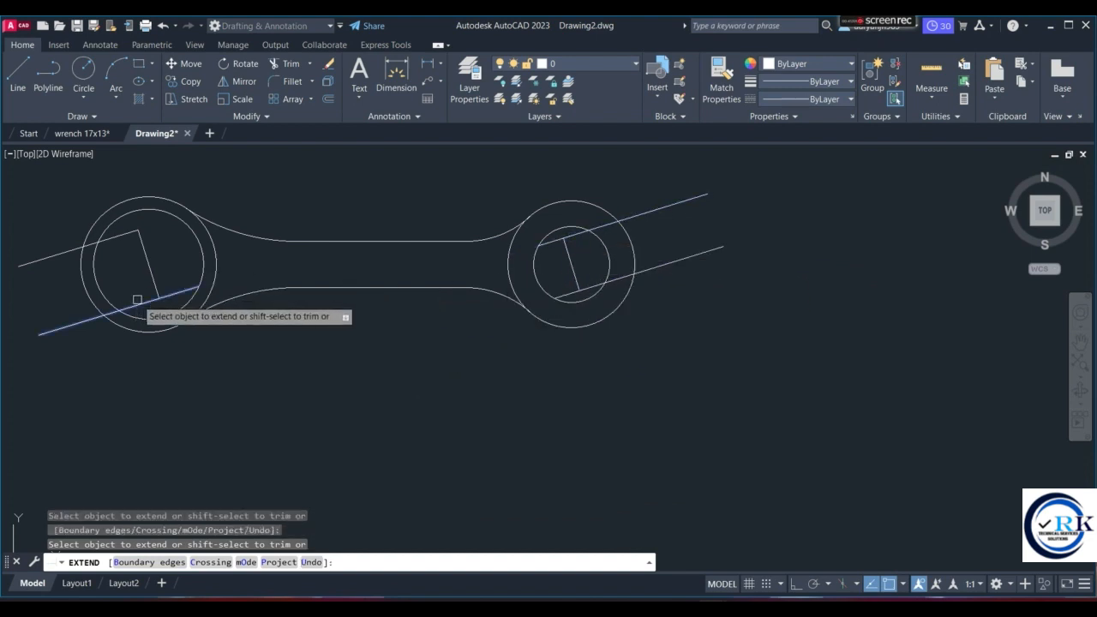
left_click(120, 238)
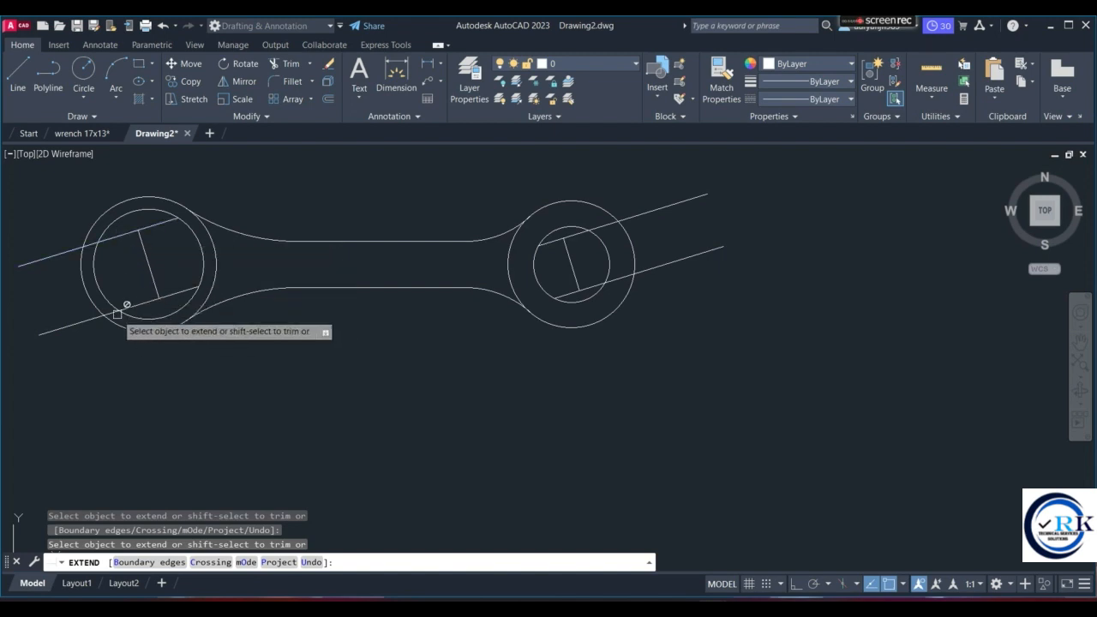
key("Escape")
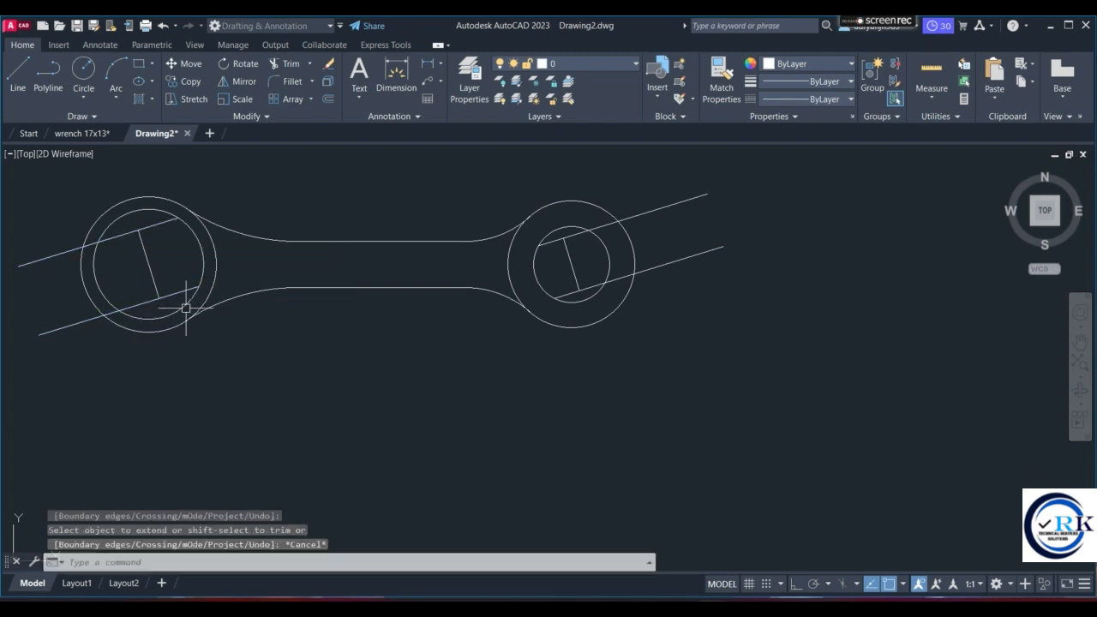
Move the left head's inner circle from the lower jaw line's extended endpoint to the lower corner of the jaw's closed end.
left_click(104, 298)
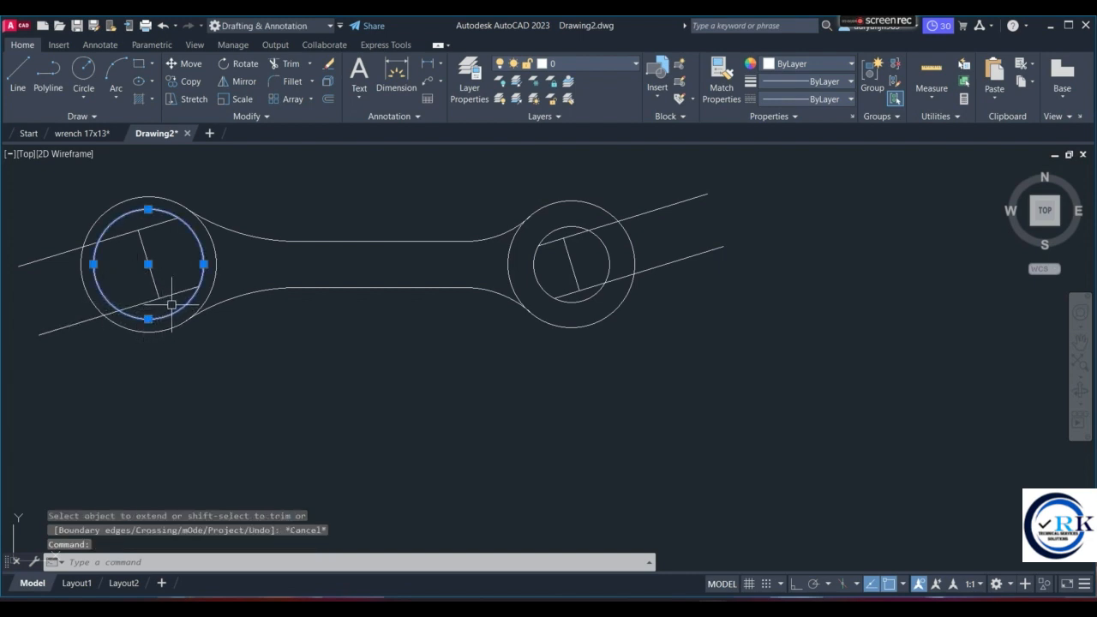
type("m")
key("Return")
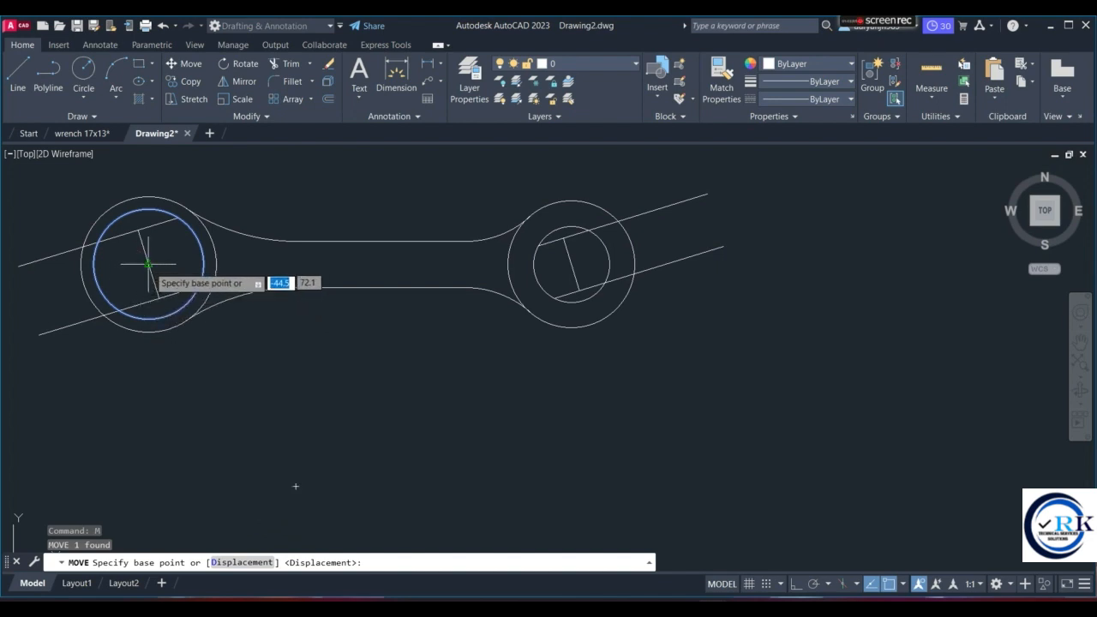
left_click(198, 286)
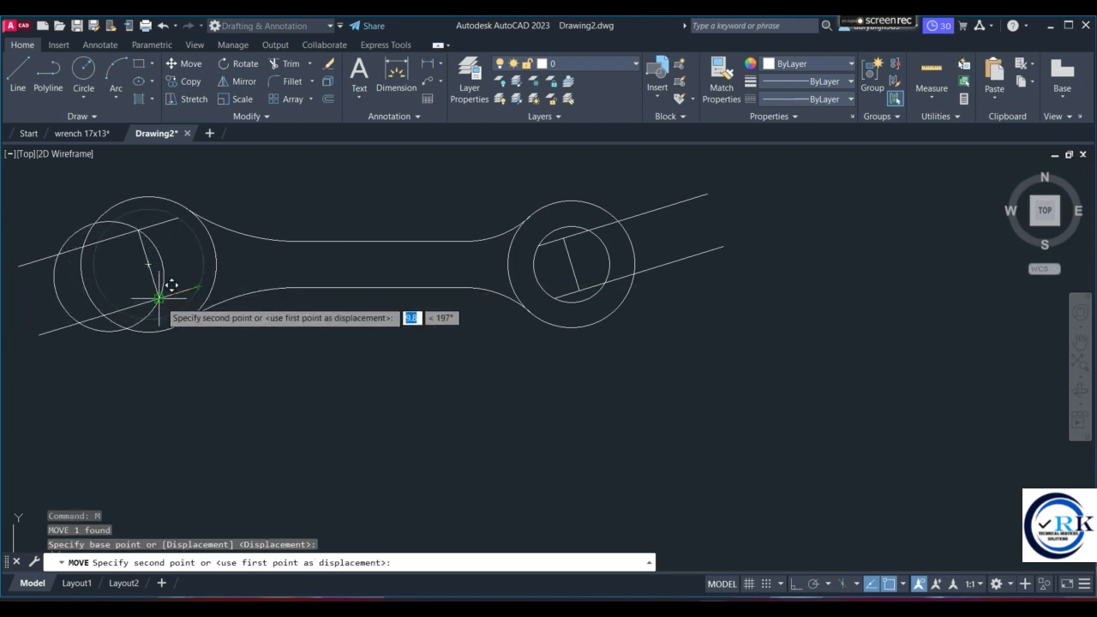
left_click(161, 301)
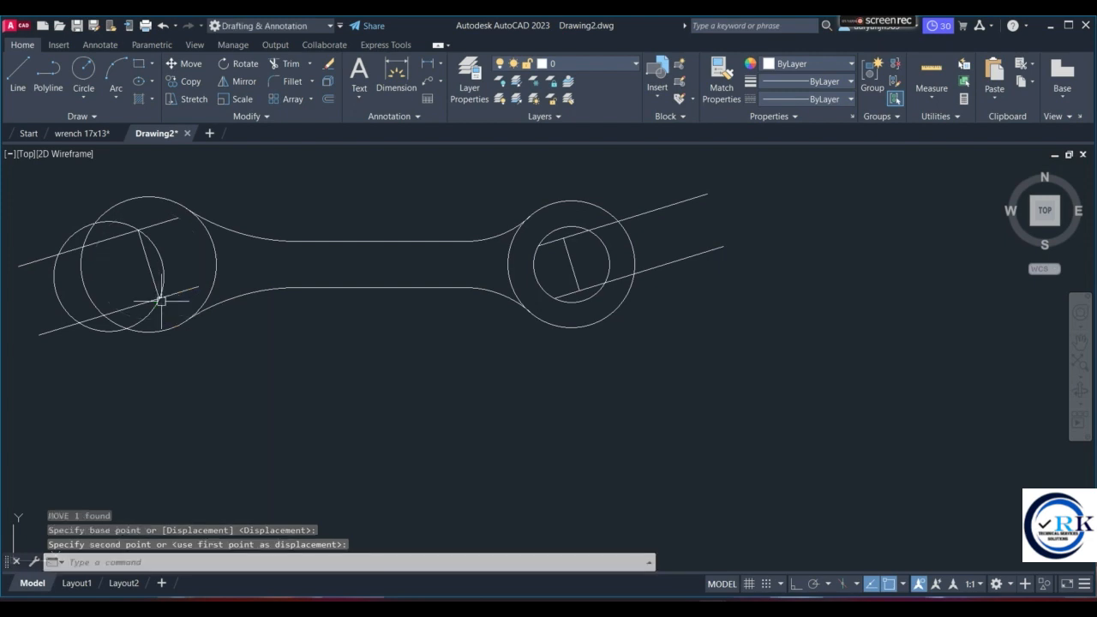
Move the right head's inner circle from the lower jaw line's extended endpoint to the lower corner of the jaw's closed end.
left_click(539, 280)
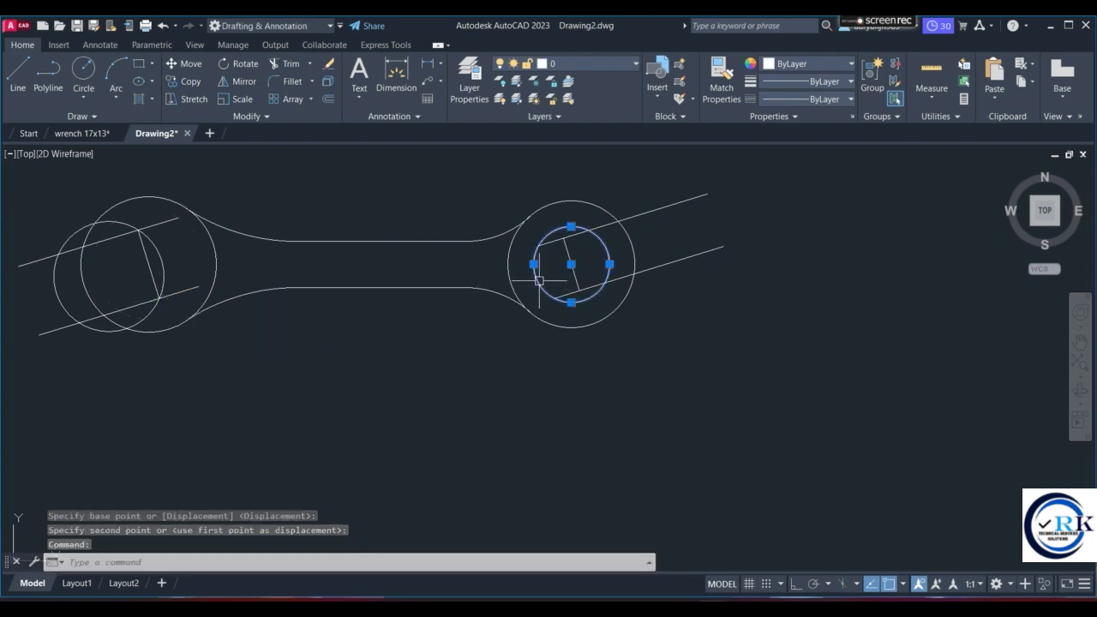
key("Return")
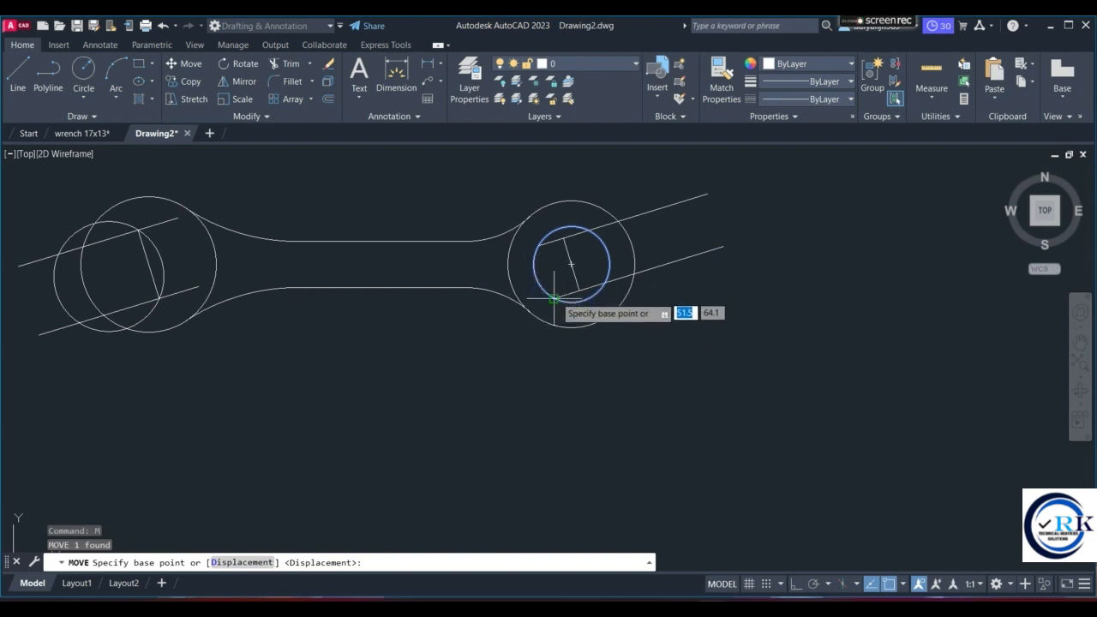
left_click(554, 298)
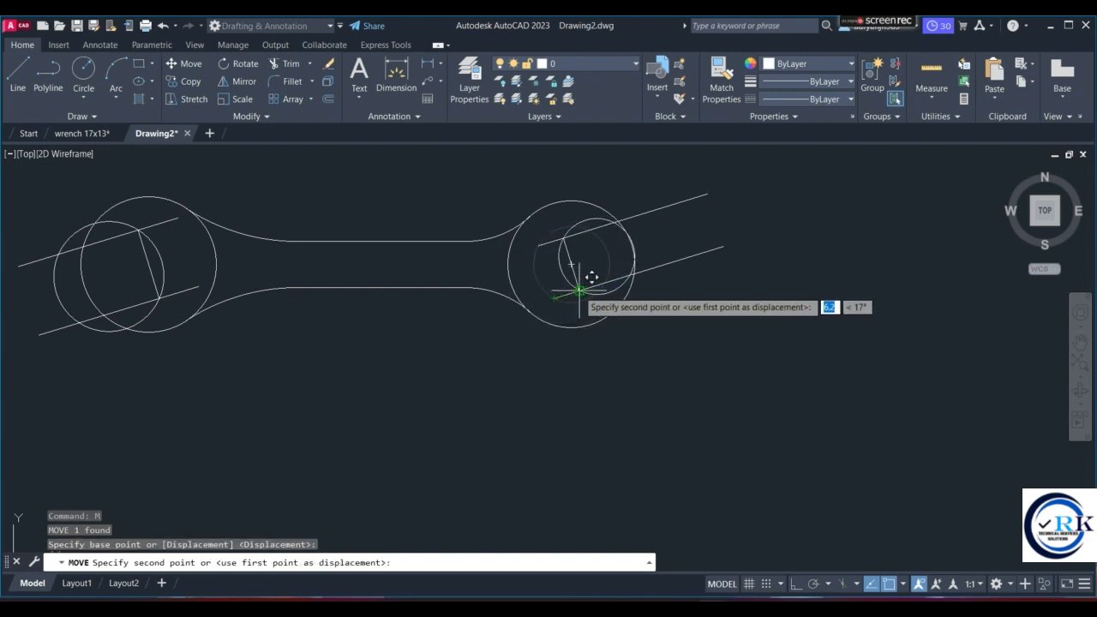
left_click(579, 291)
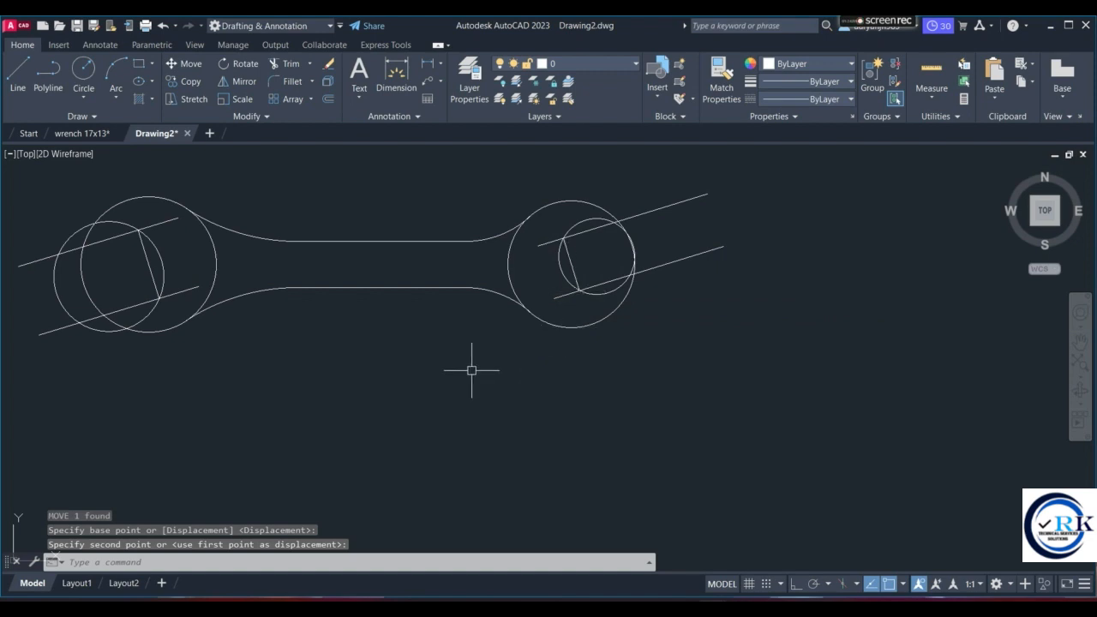
Trim the jaw lines projecting beyond both heads and the part of the left inner circle outside the left head.
type("tr")
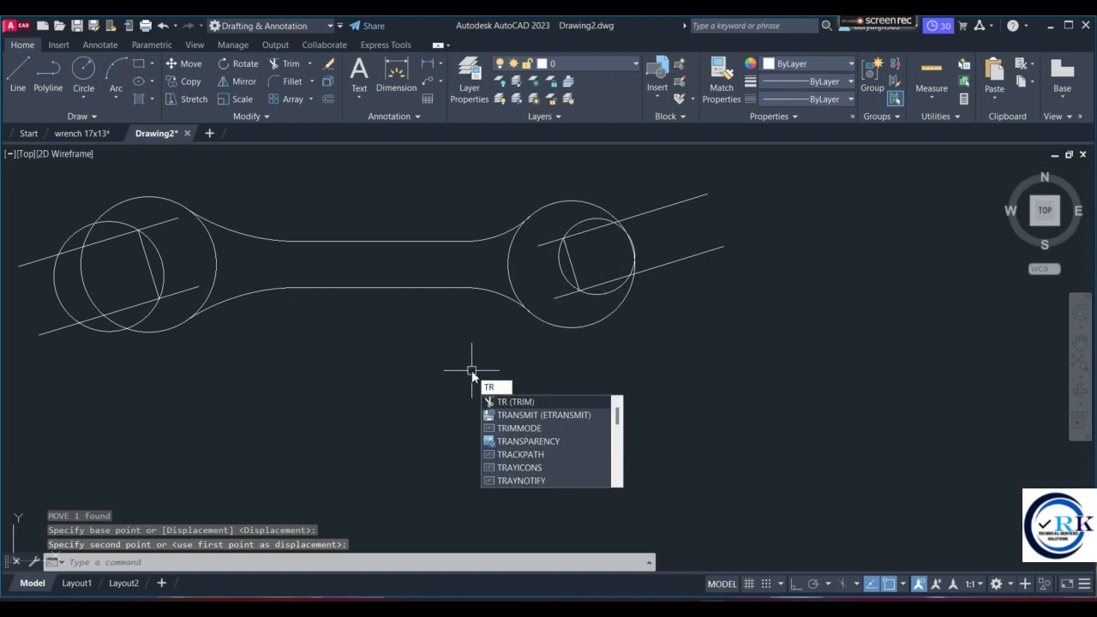
key("Return")
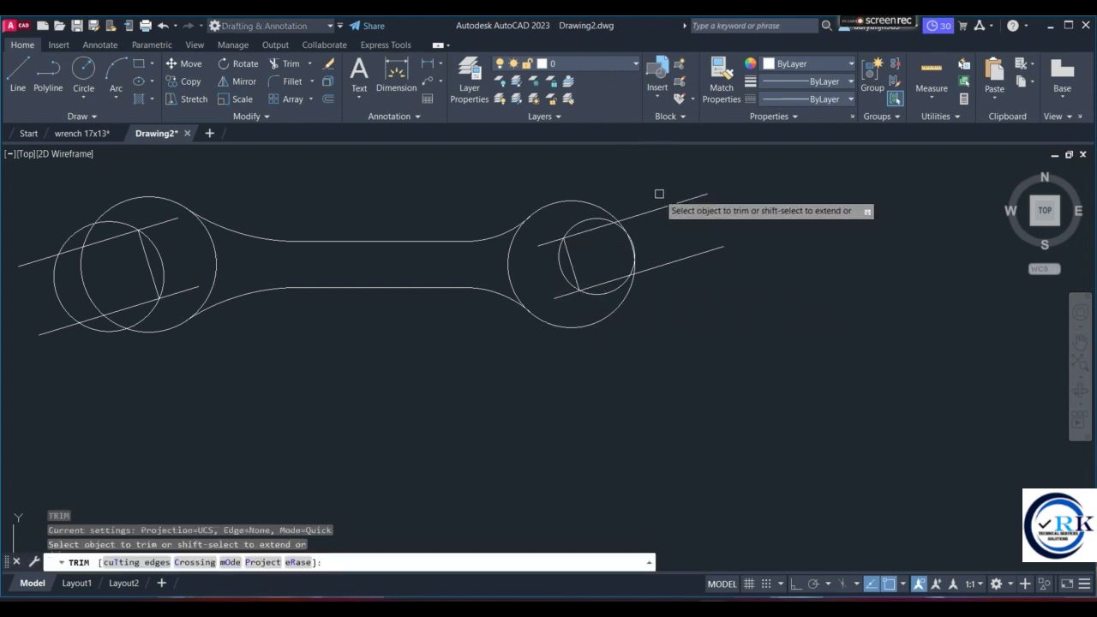
left_click_drag(626, 185, 709, 322)
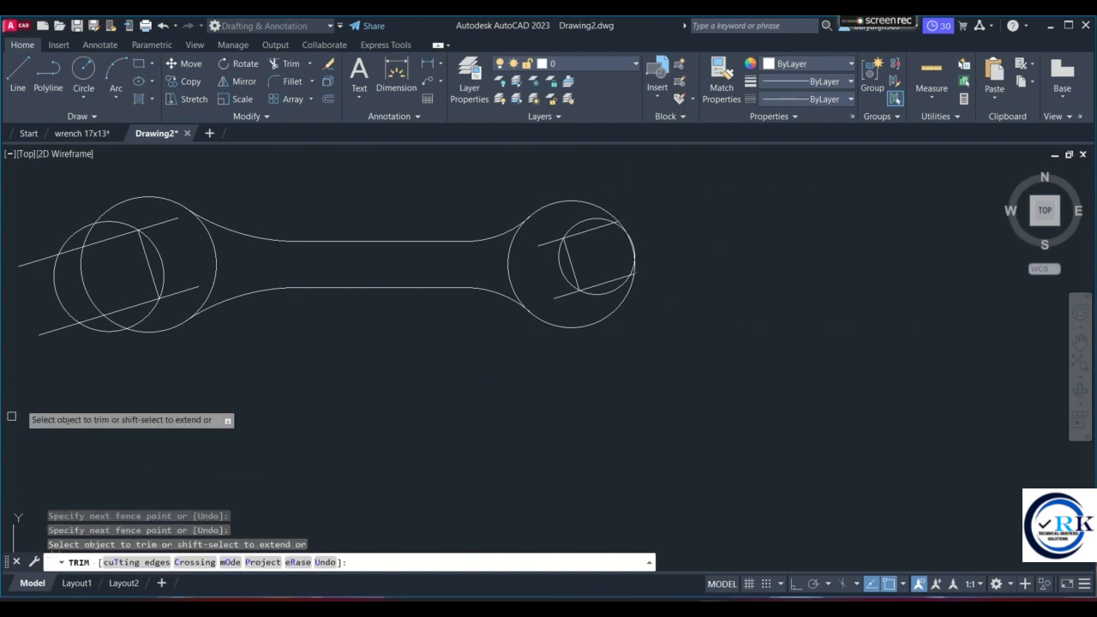
left_click_drag(26, 237, 92, 347)
left_click_drag(43, 285, 74, 368)
left_click_drag(62, 213, 79, 251)
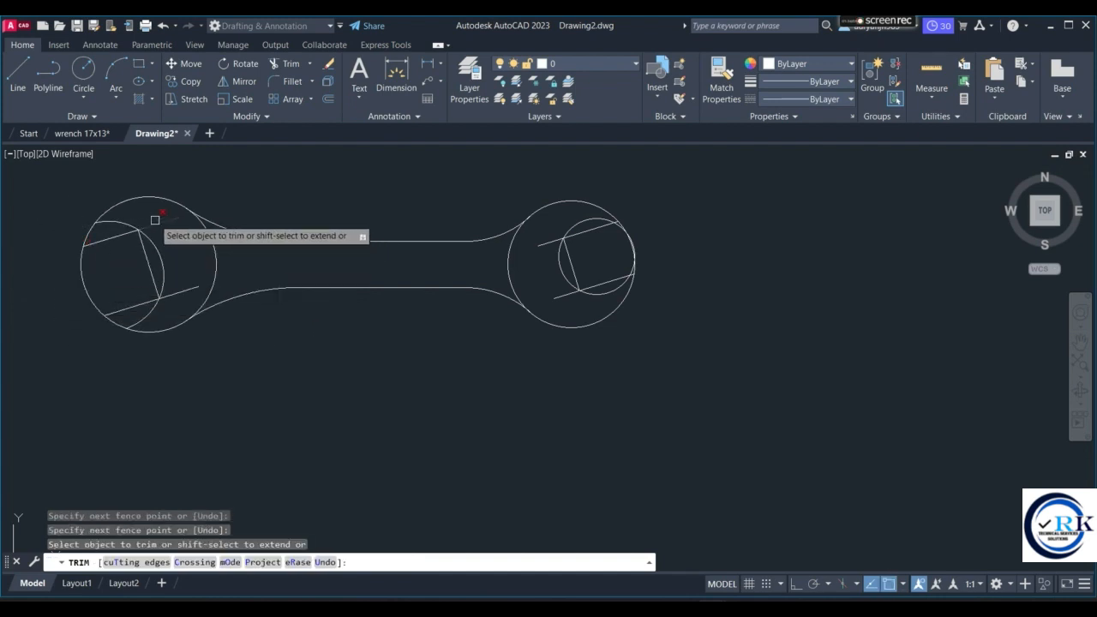
Trim the line extensions, closed-end line, surplus inner arcs and outer arc across the mouth to open the left jaw.
left_click_drag(152, 209, 170, 244)
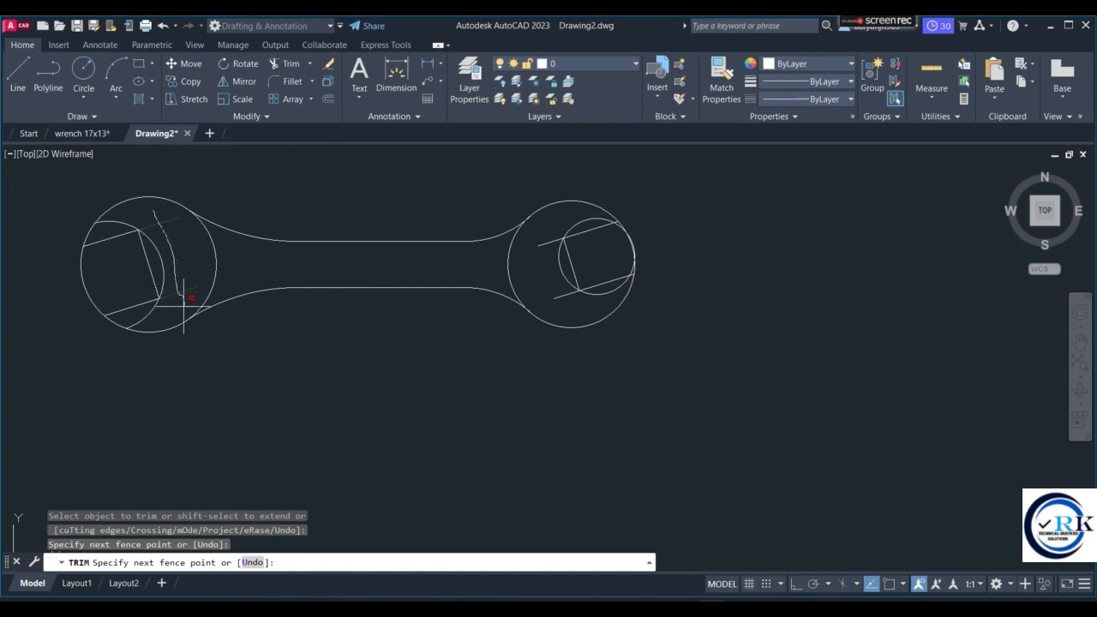
left_click_drag(184, 300, 161, 299)
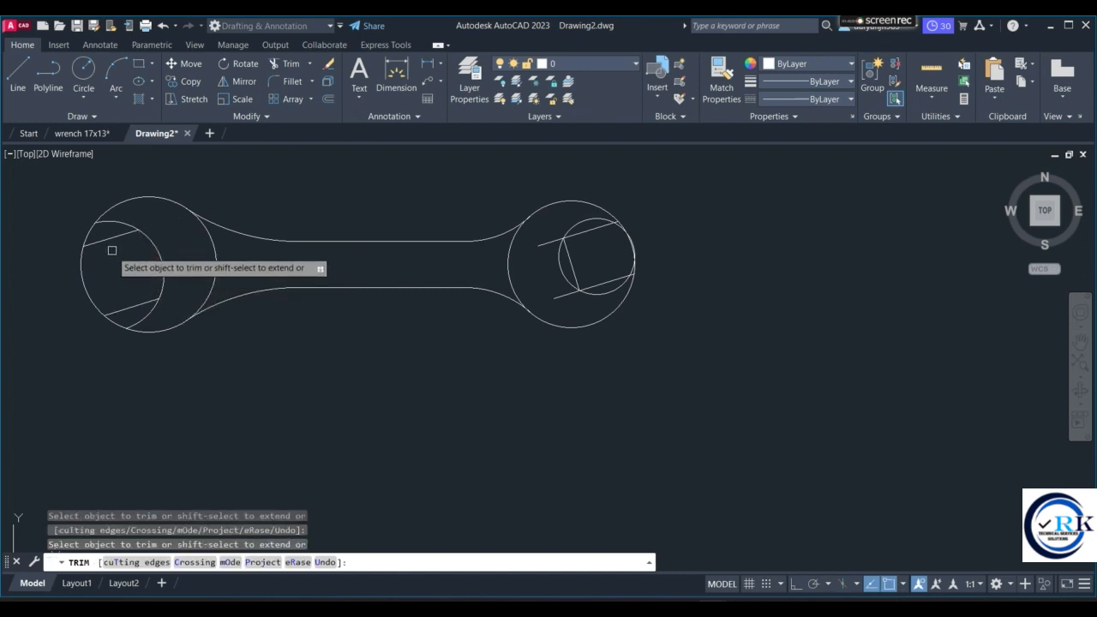
left_click(113, 219)
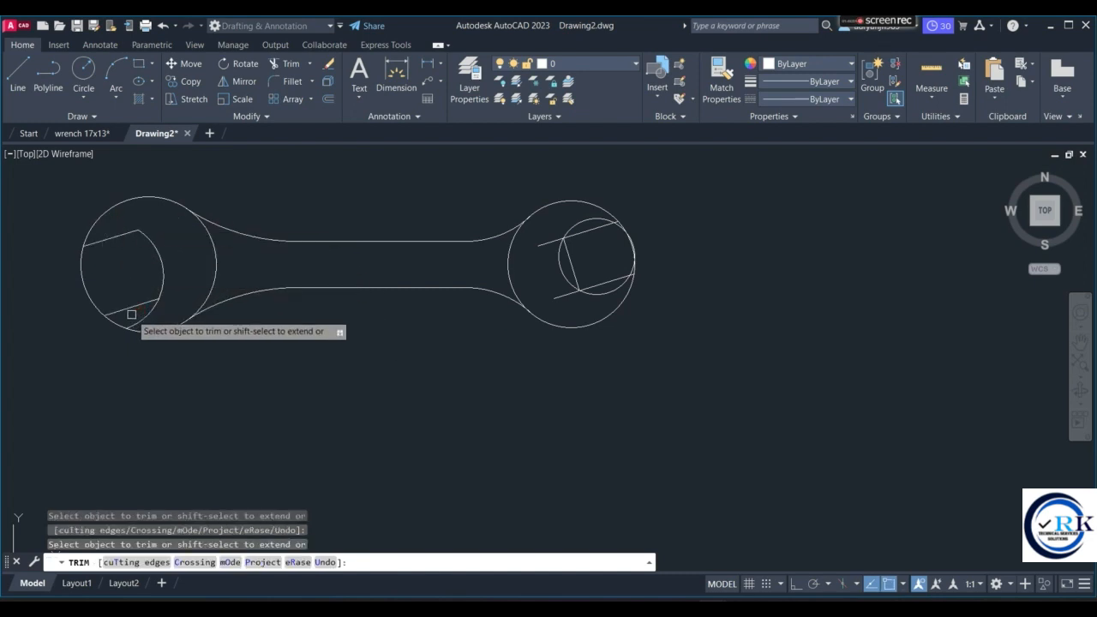
left_click(86, 279)
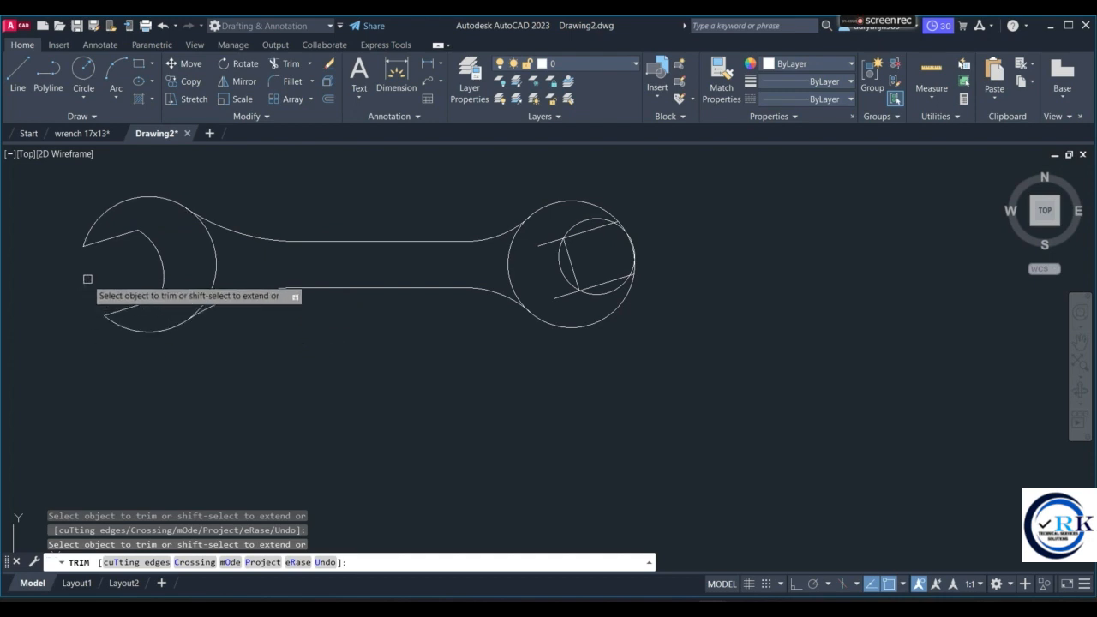
Trim the line extensions, closed-end line and surplus inner circle arcs from the right head's jaw.
left_click(545, 244)
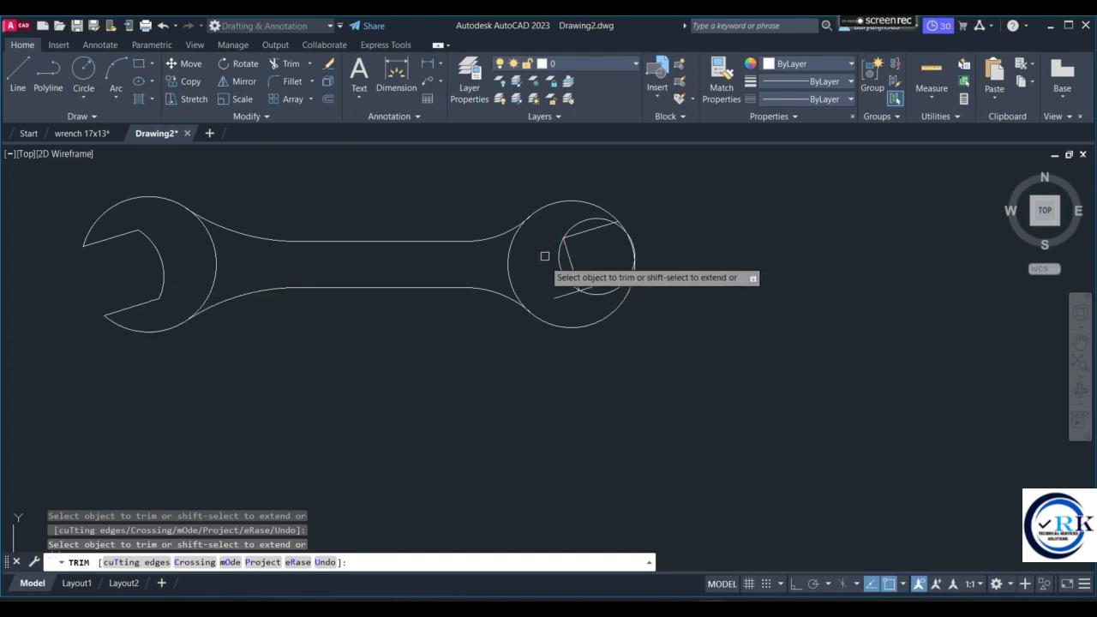
left_click(558, 296)
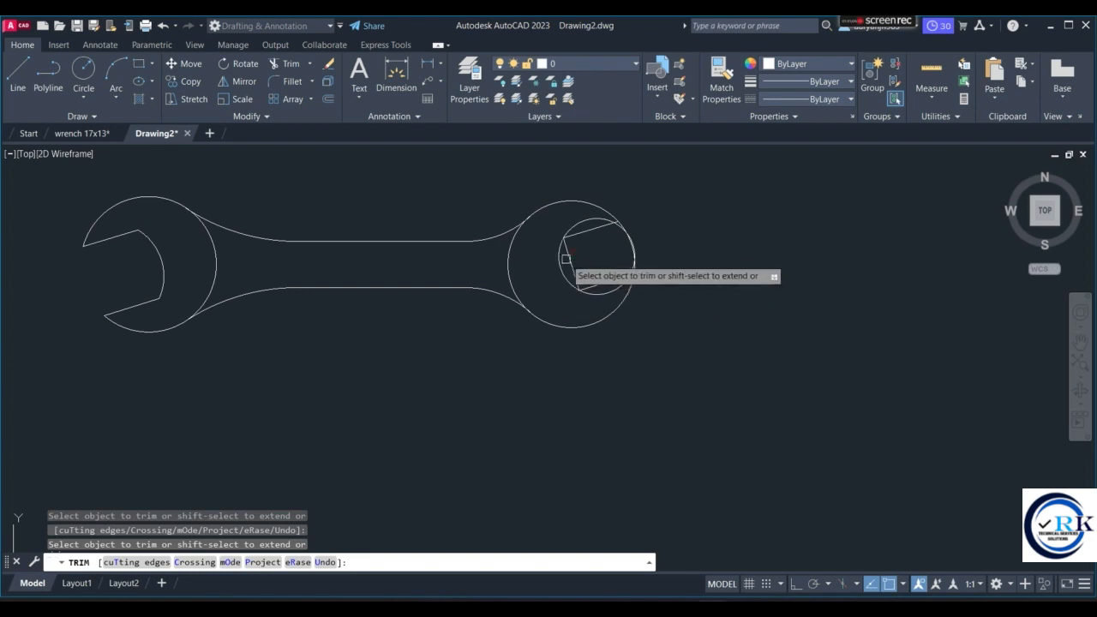
left_click(587, 219)
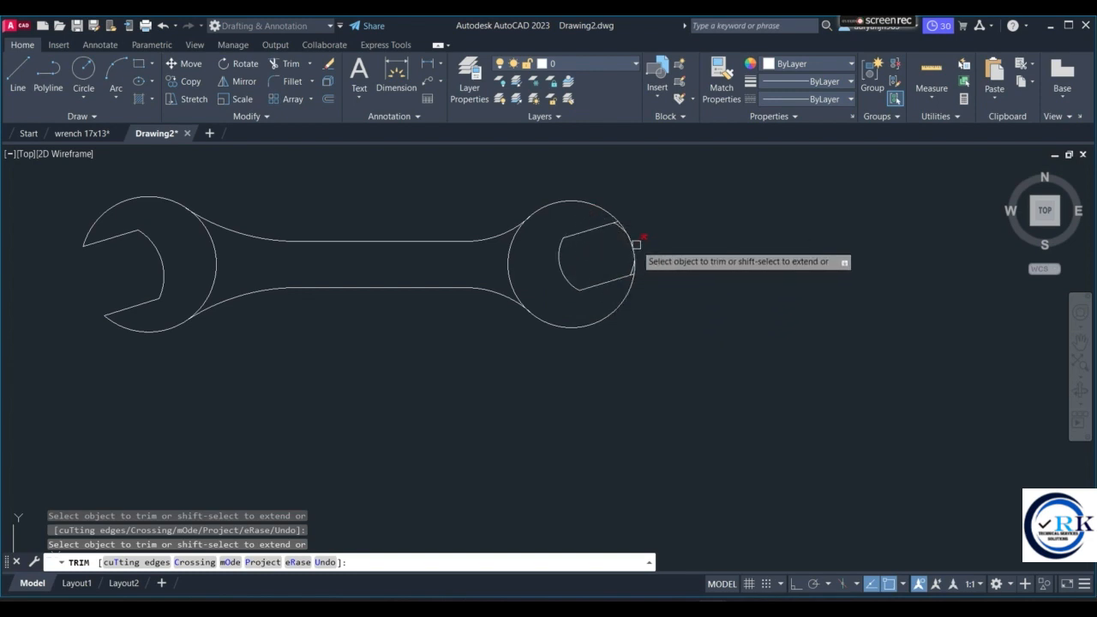